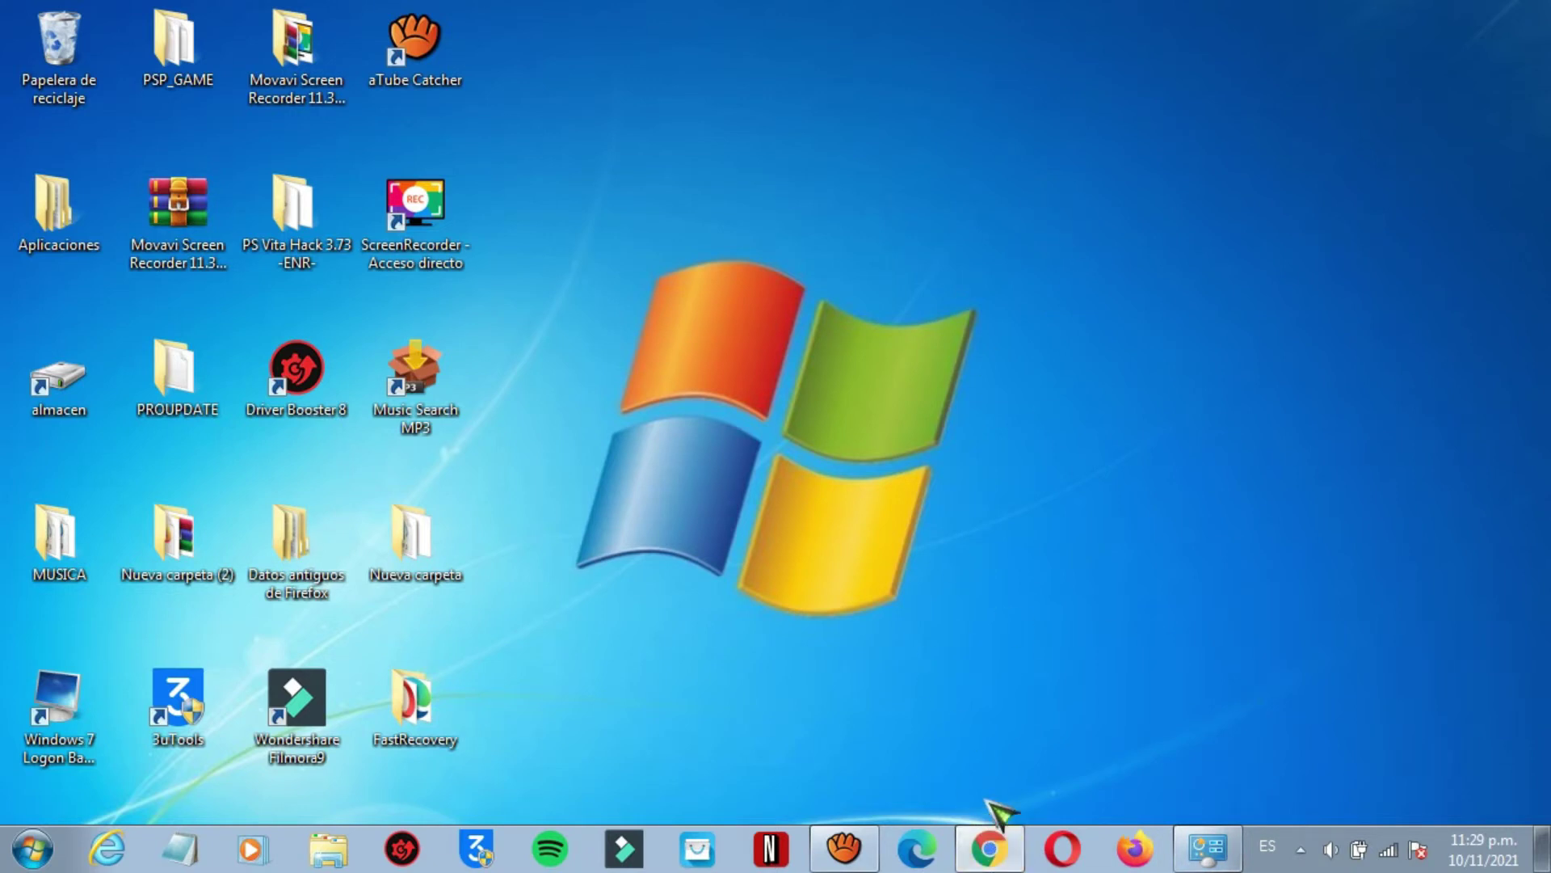
Step: View the iTunes 12.4.3 download page in Chrome, and open the computer's system properties to check its system type
click(989, 833)
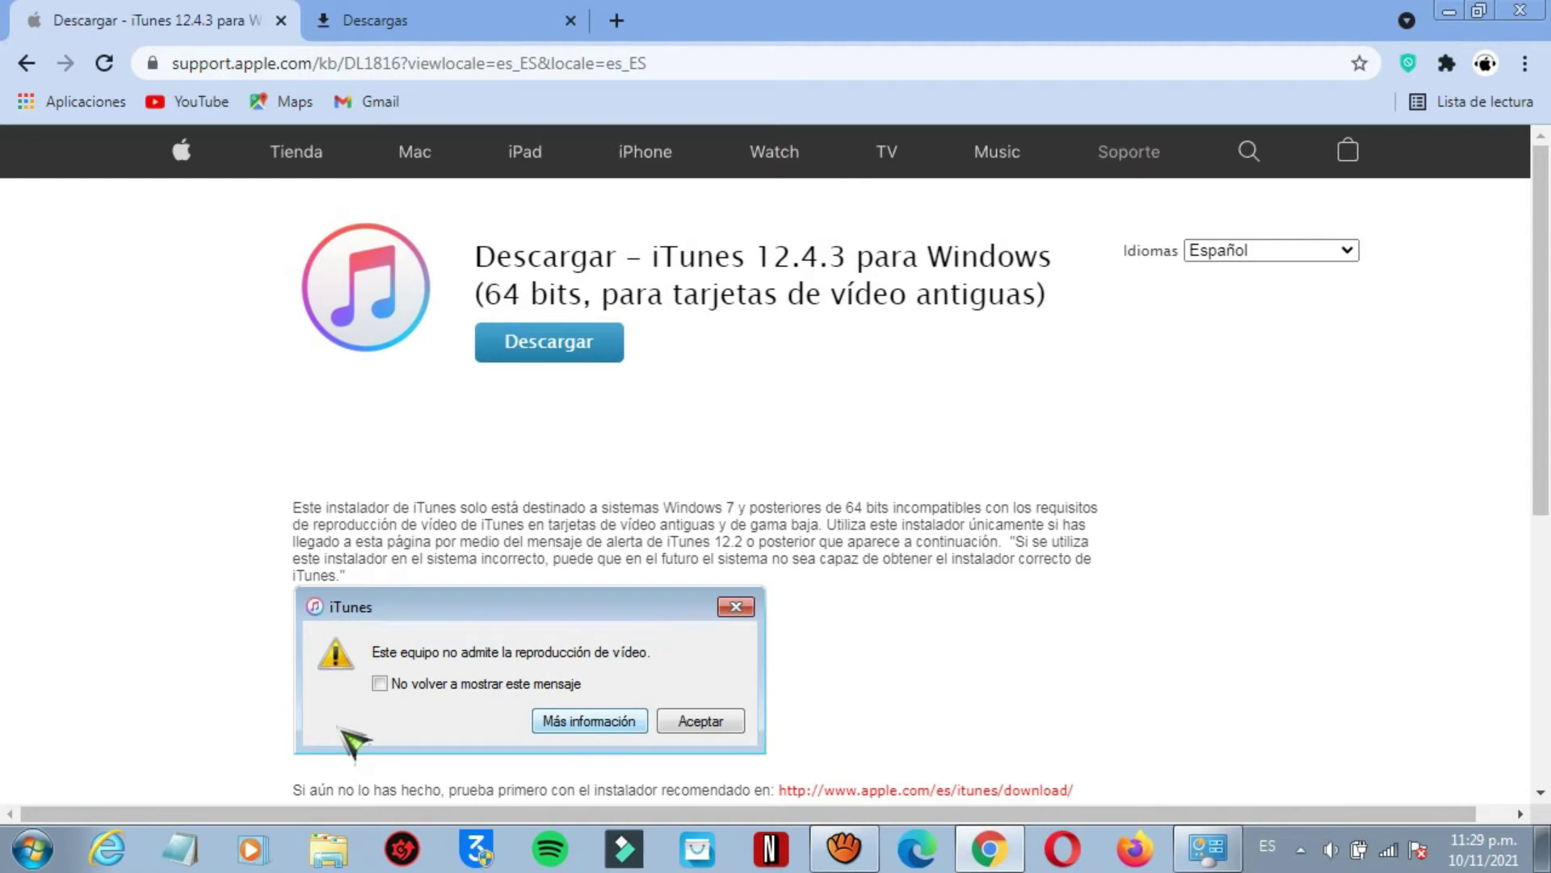
click(329, 849)
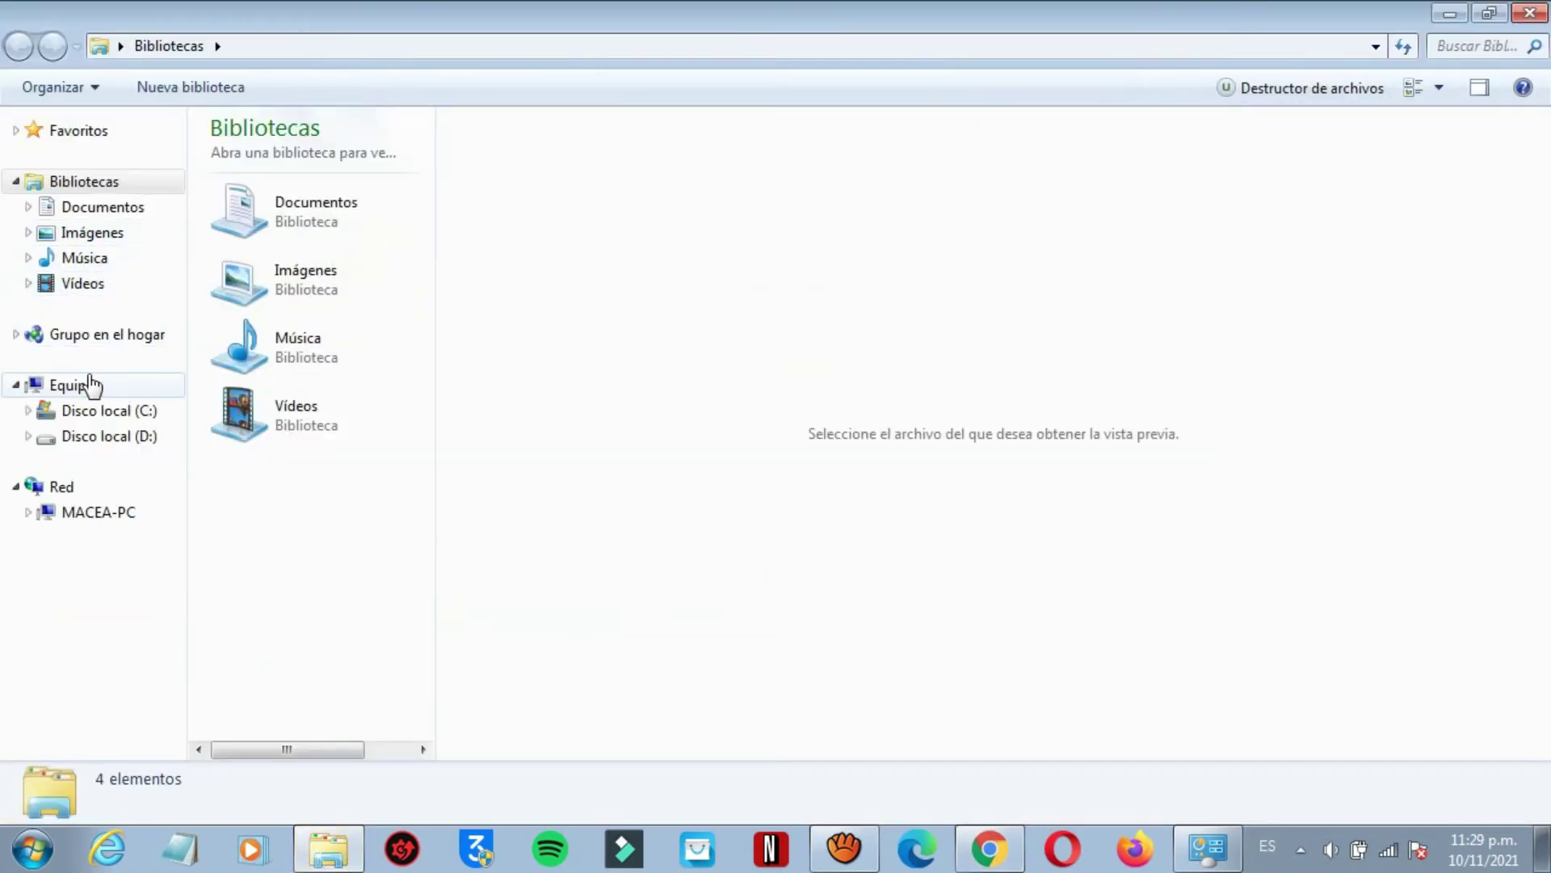
right_click(89, 385)
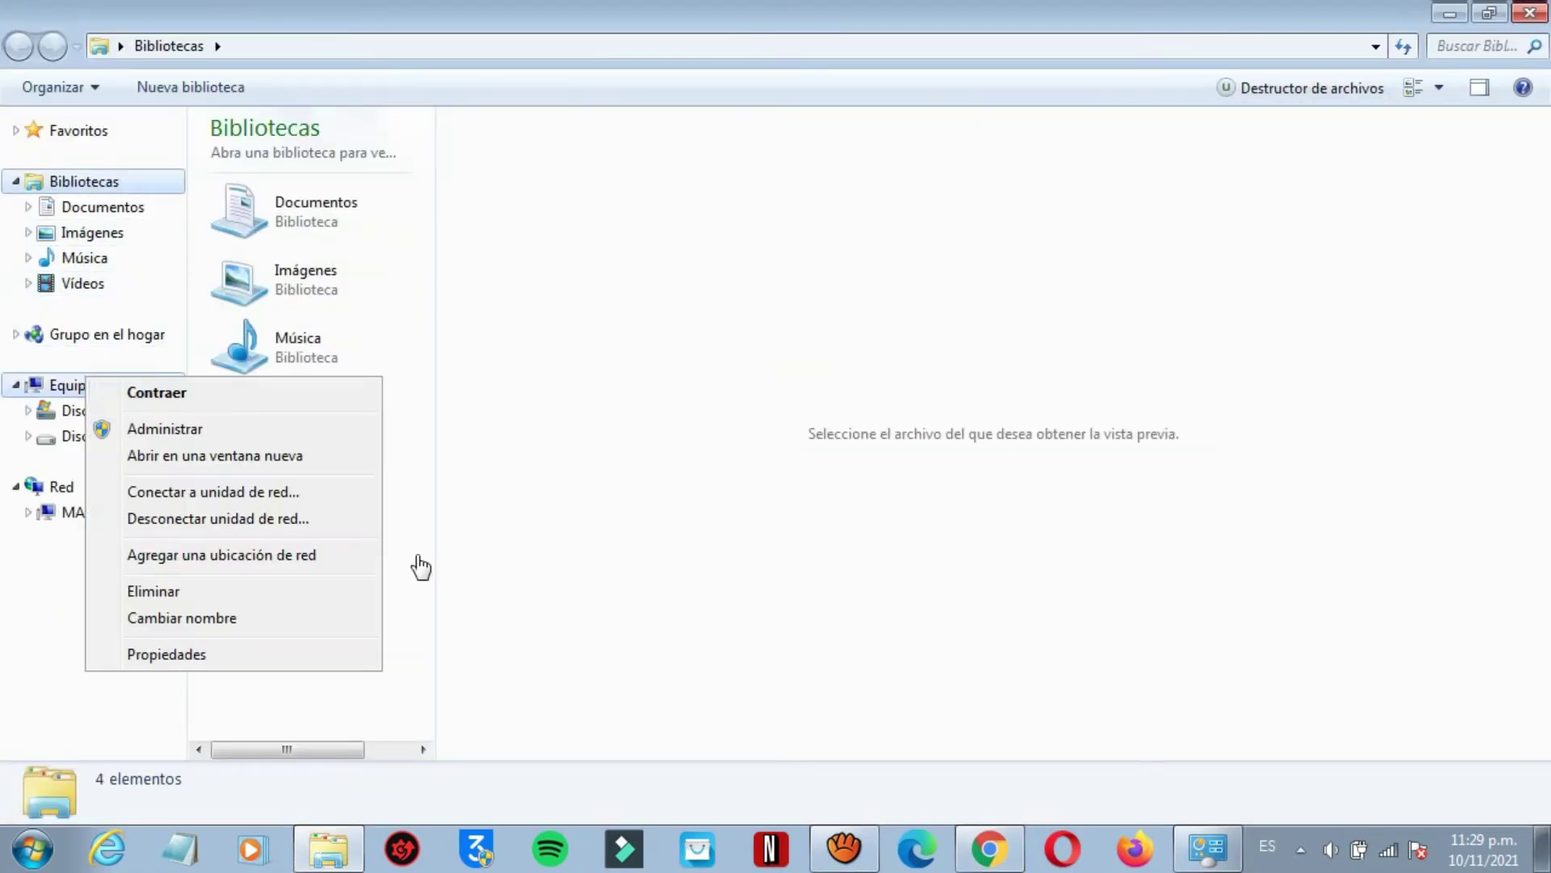
click(200, 654)
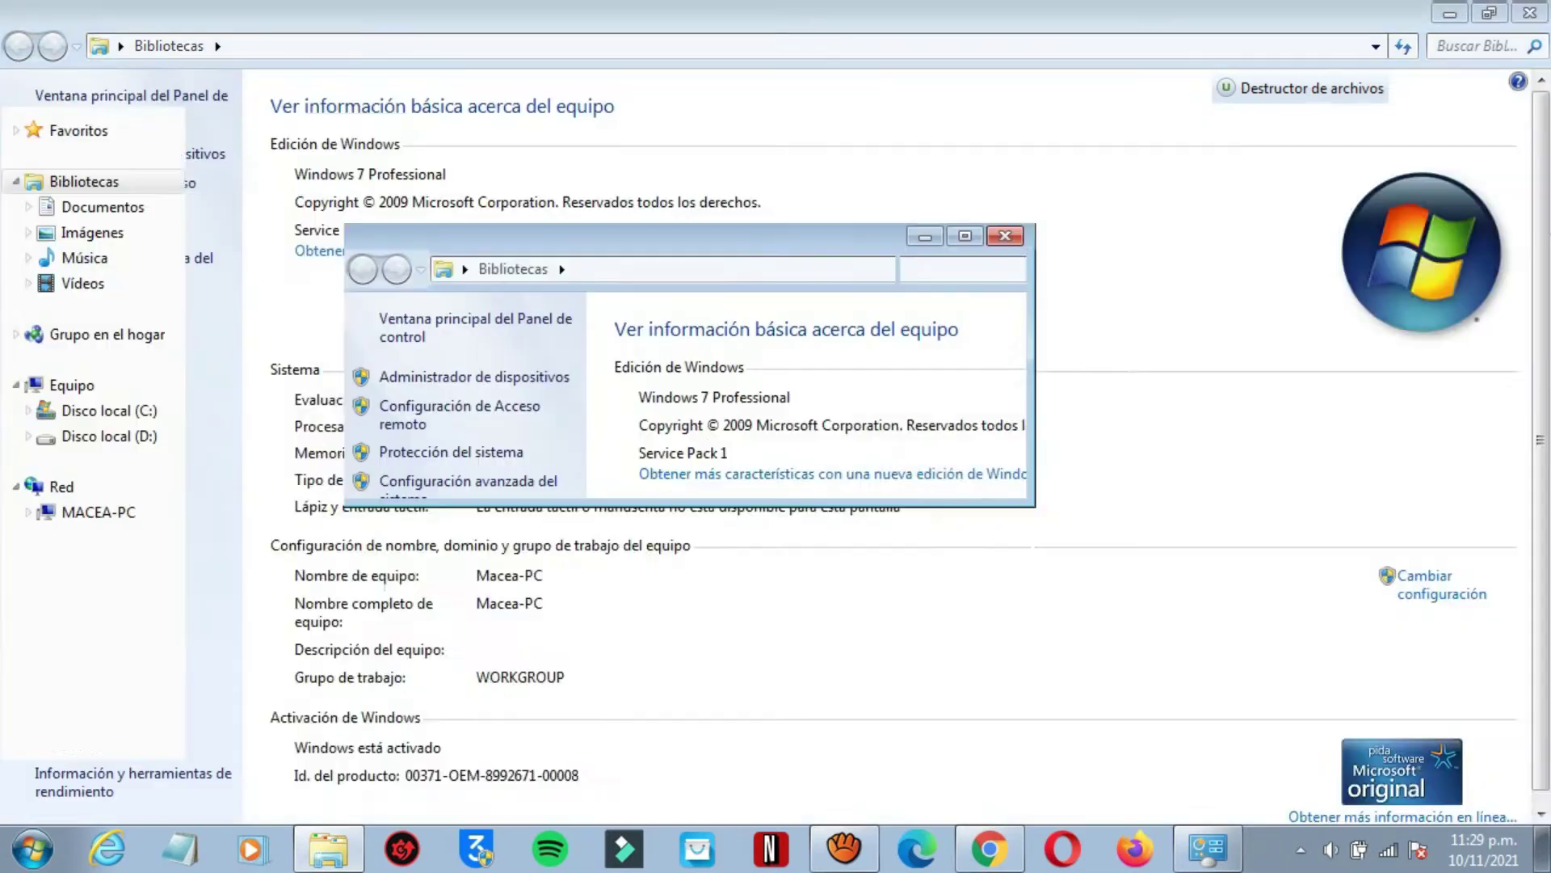
click(964, 240)
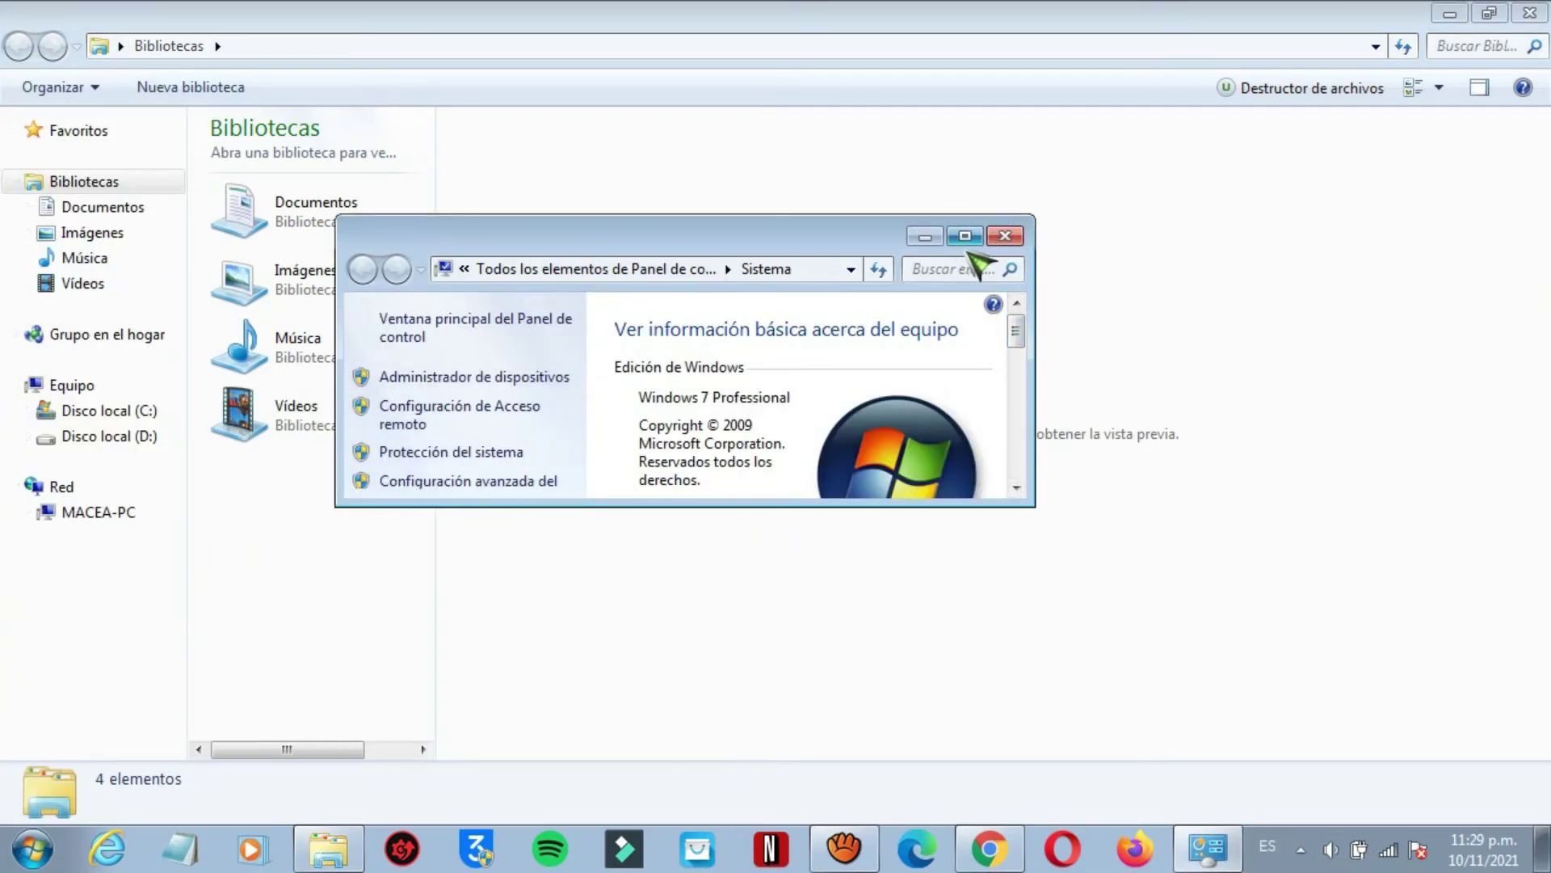
scroll(223, 440, down, 1)
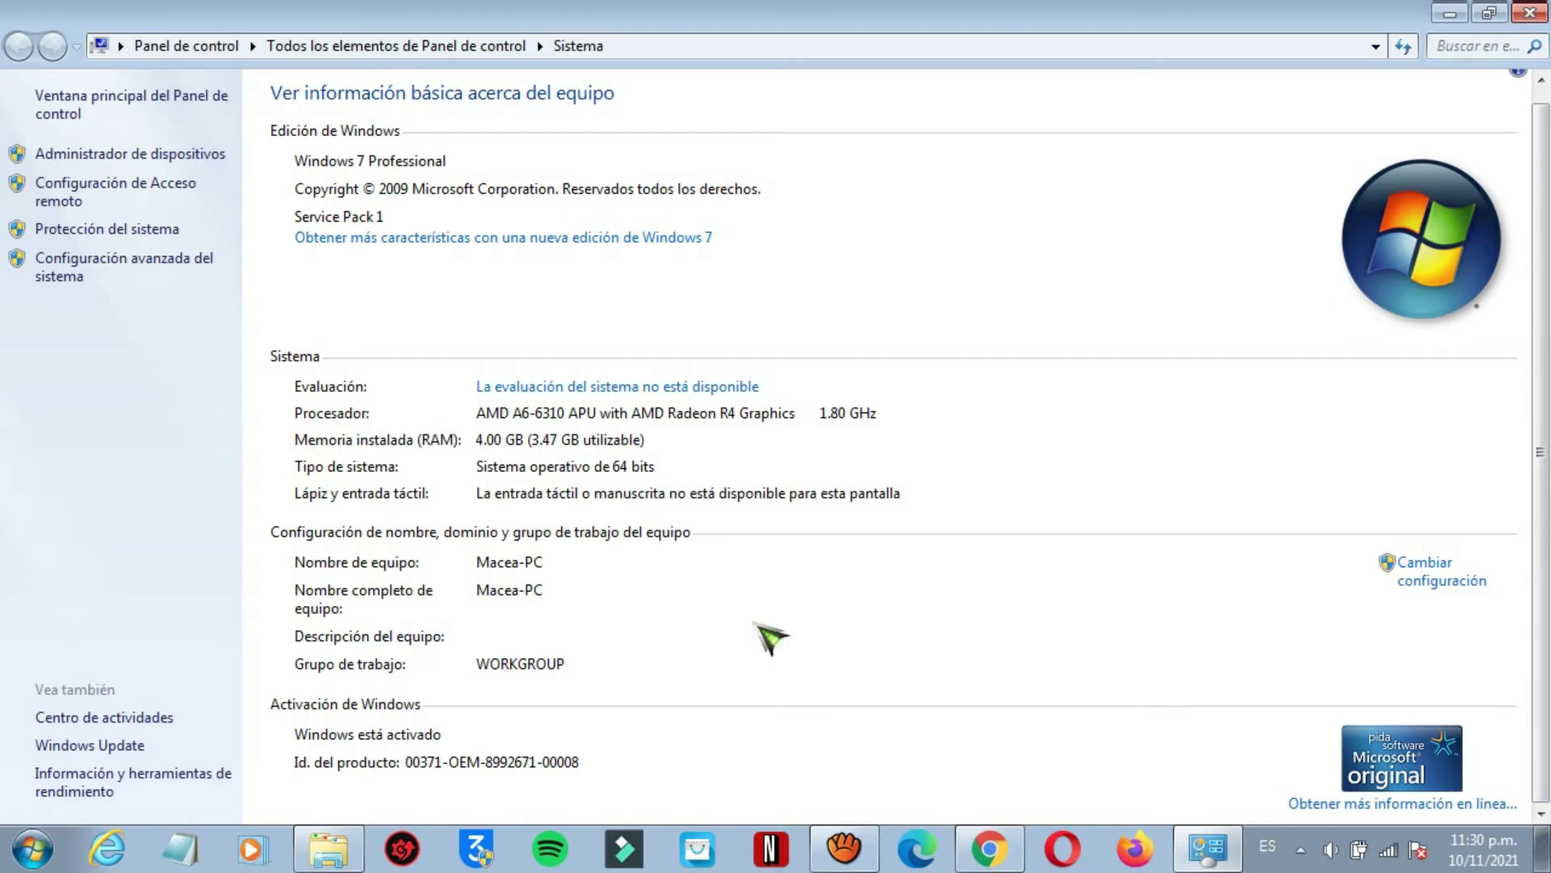
Step: Switch back to Chrome and show the downloaded iTunes64Setup (1).exe in its folder from the downloads list
click(1020, 840)
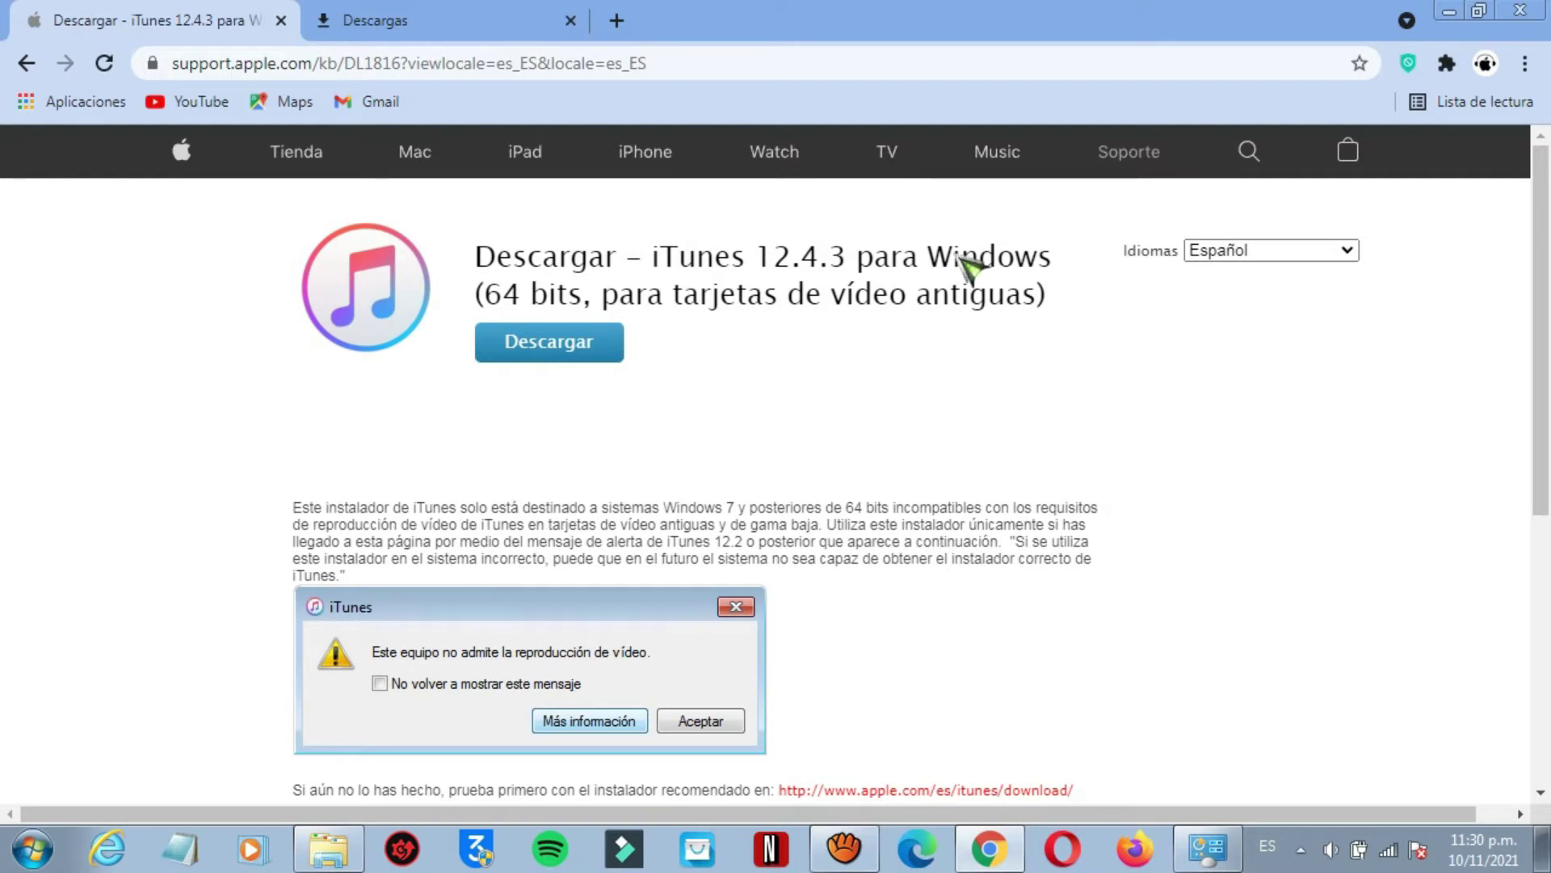
click(1525, 64)
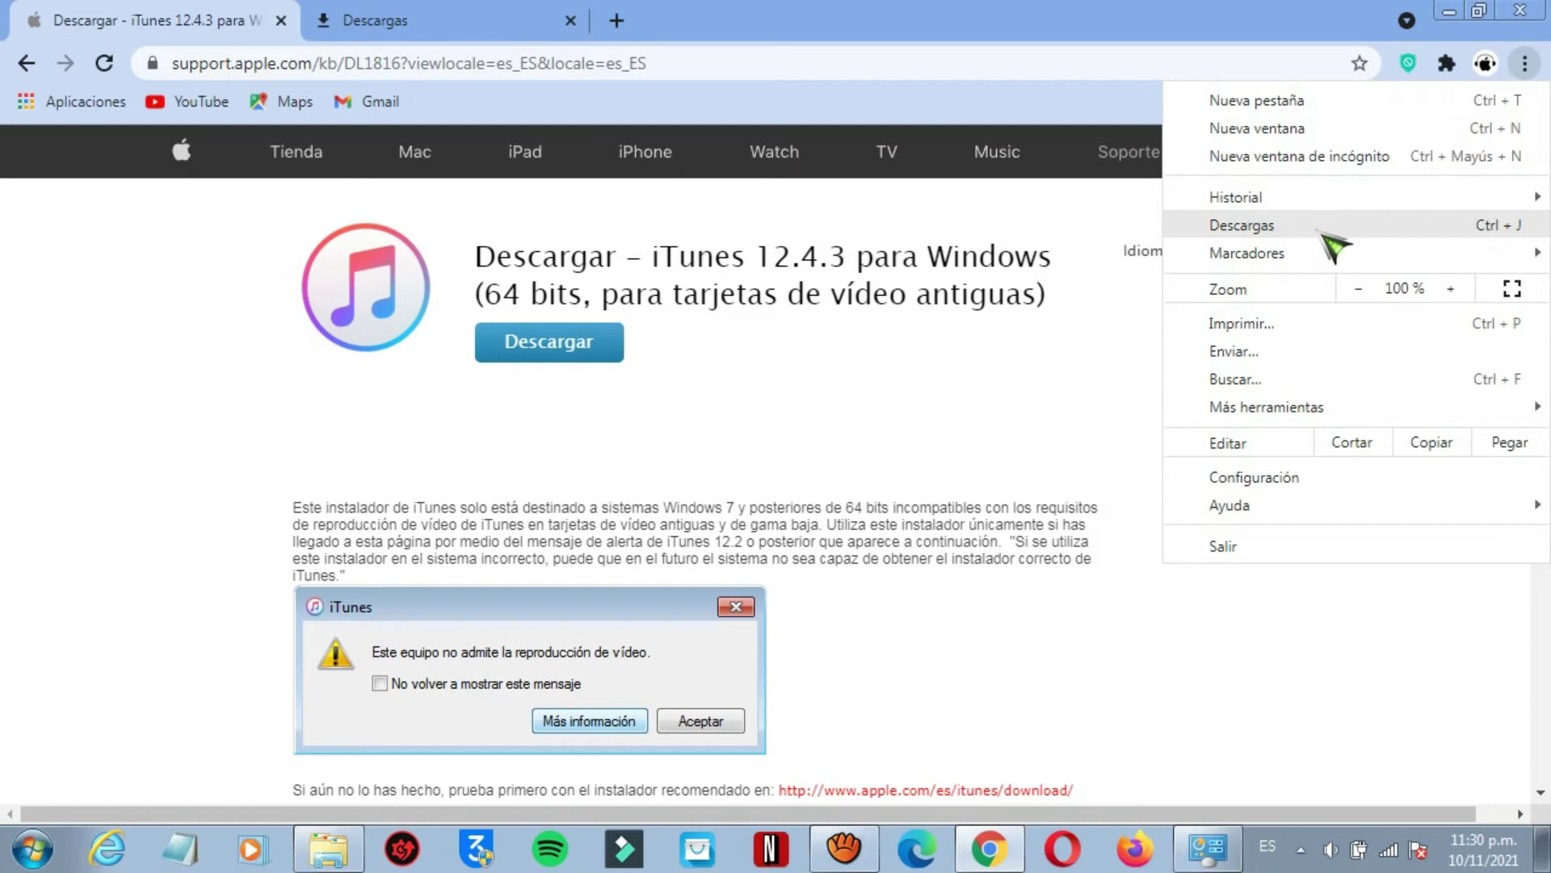
click(1275, 234)
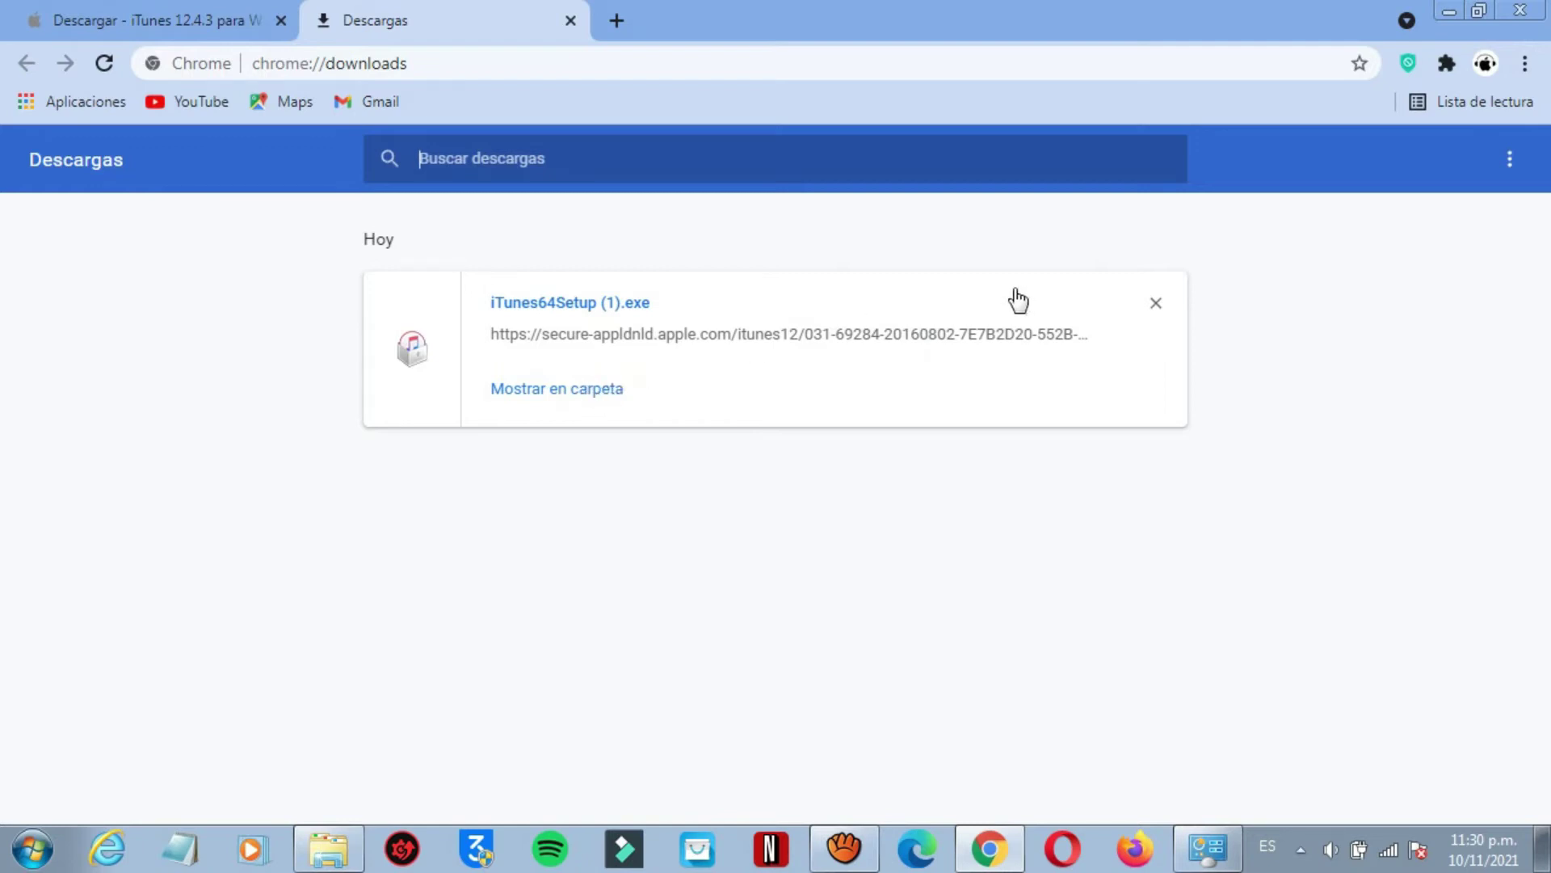
click(575, 390)
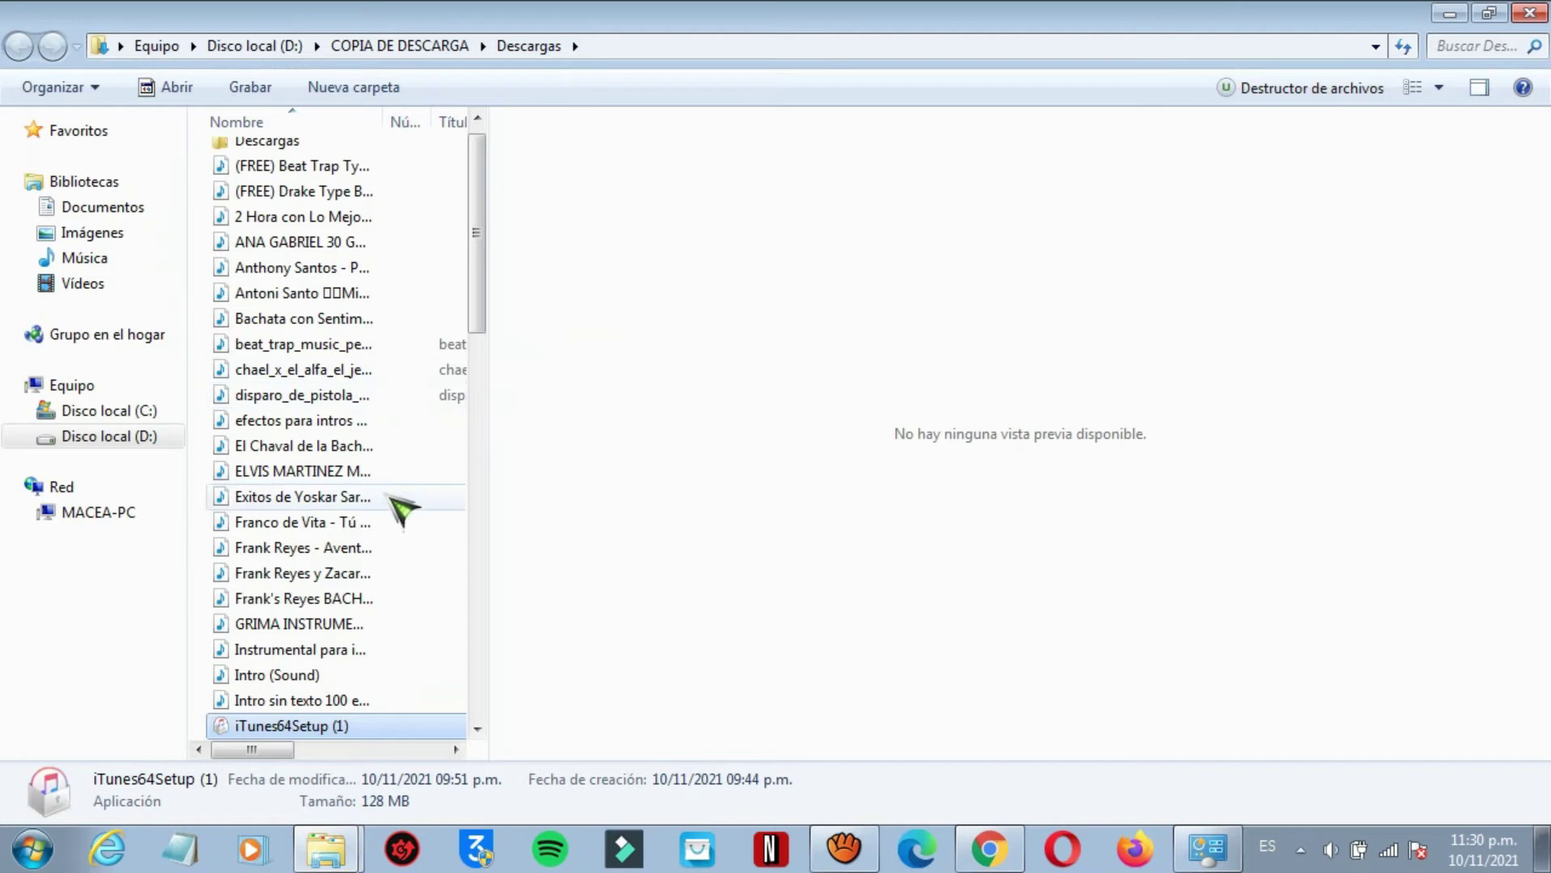
Step: Run iTunes64Setup (1) as administrator and minimize the folder window
drag(478, 154, 473, 277)
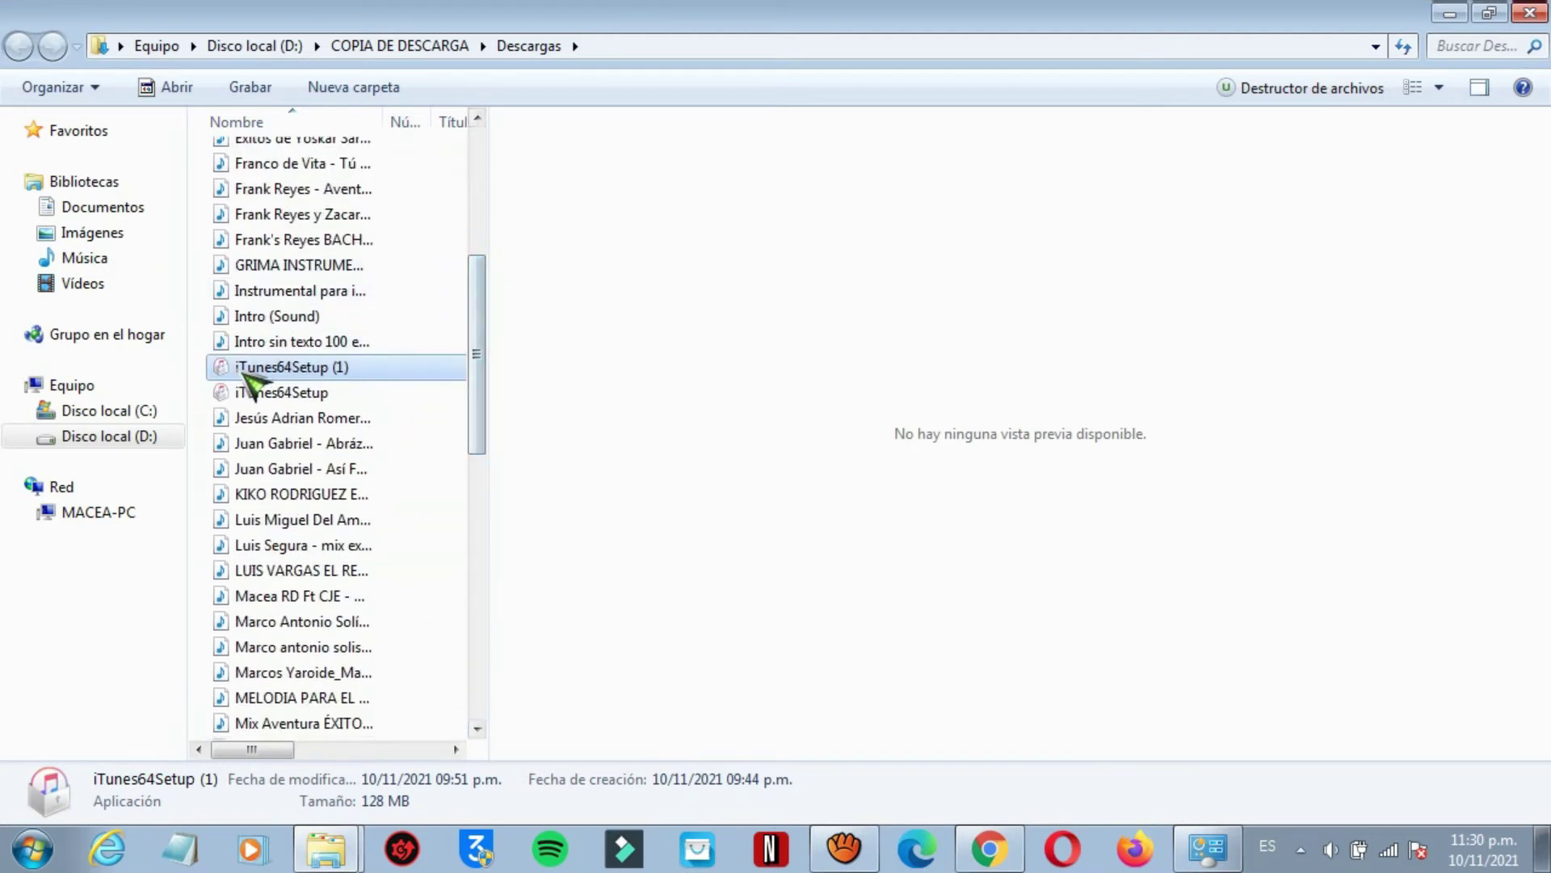
right_click(281, 372)
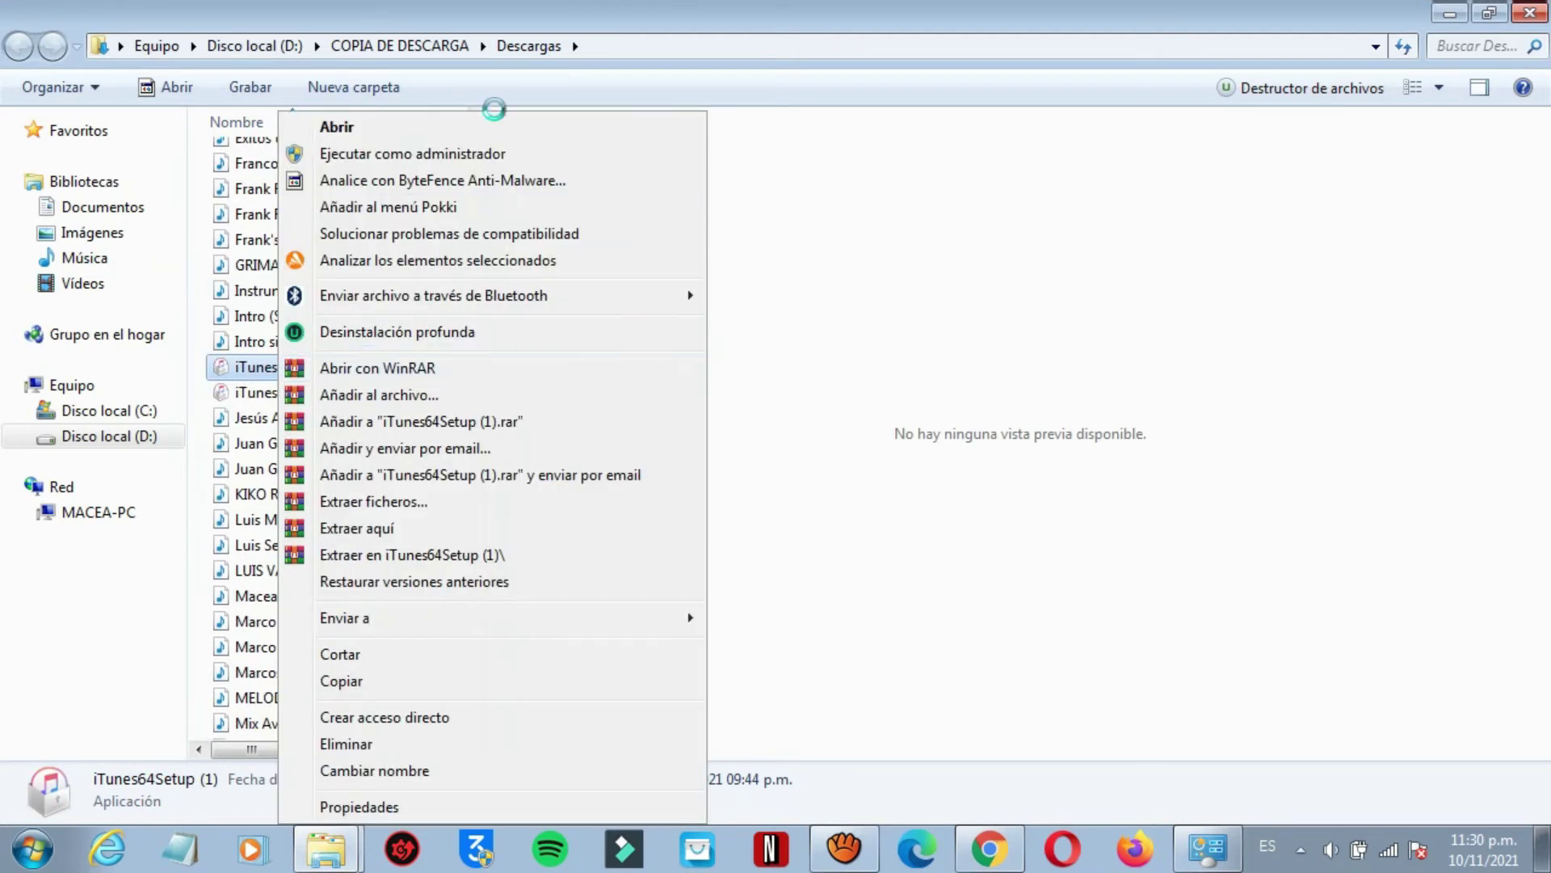
click(458, 153)
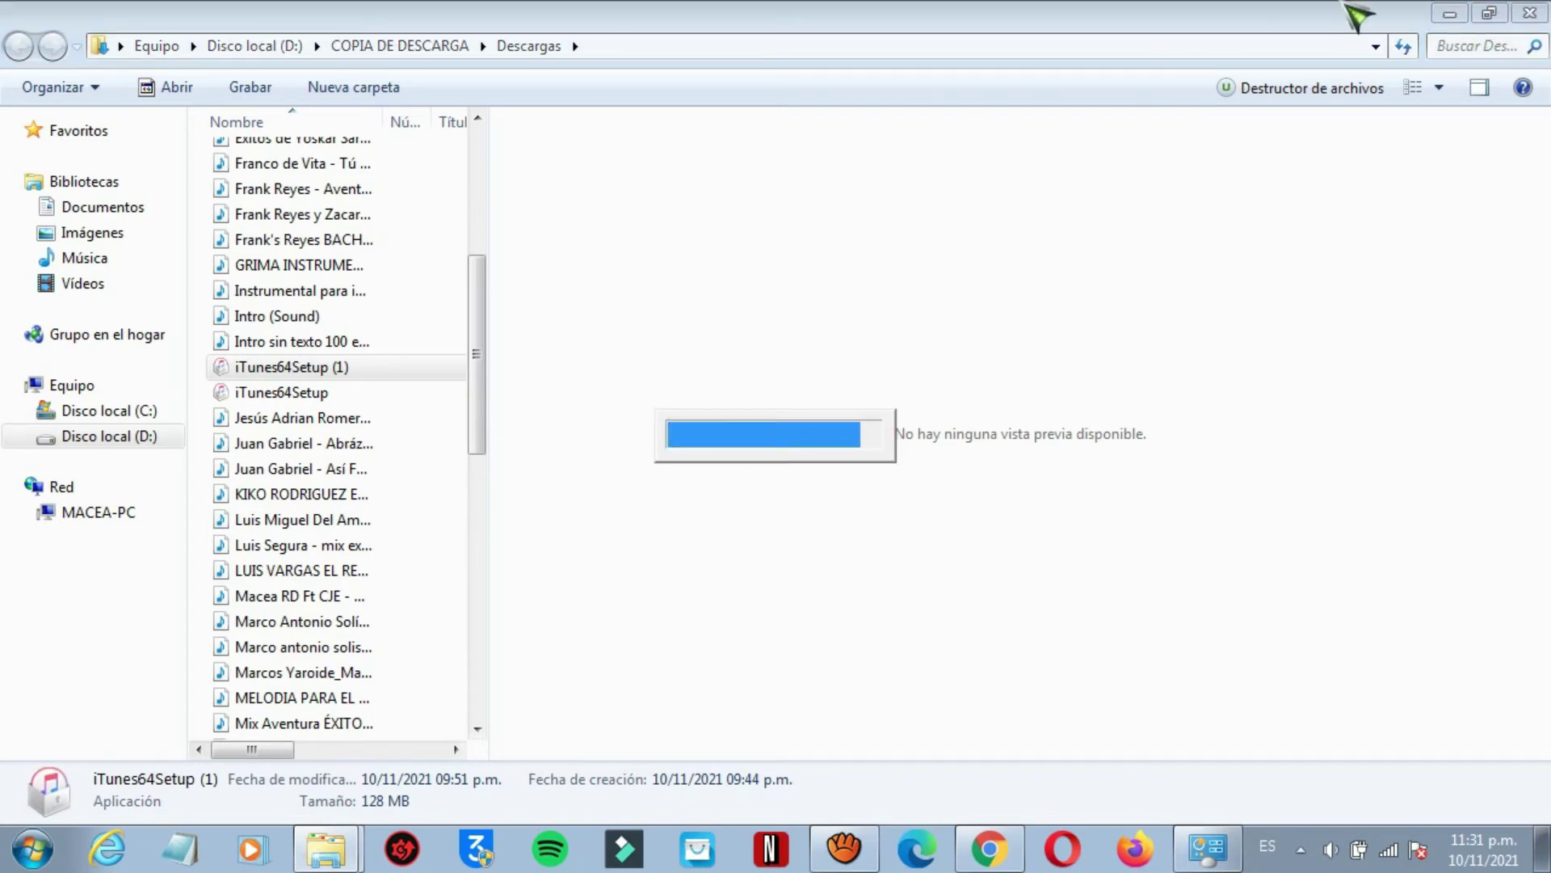
click(1450, 14)
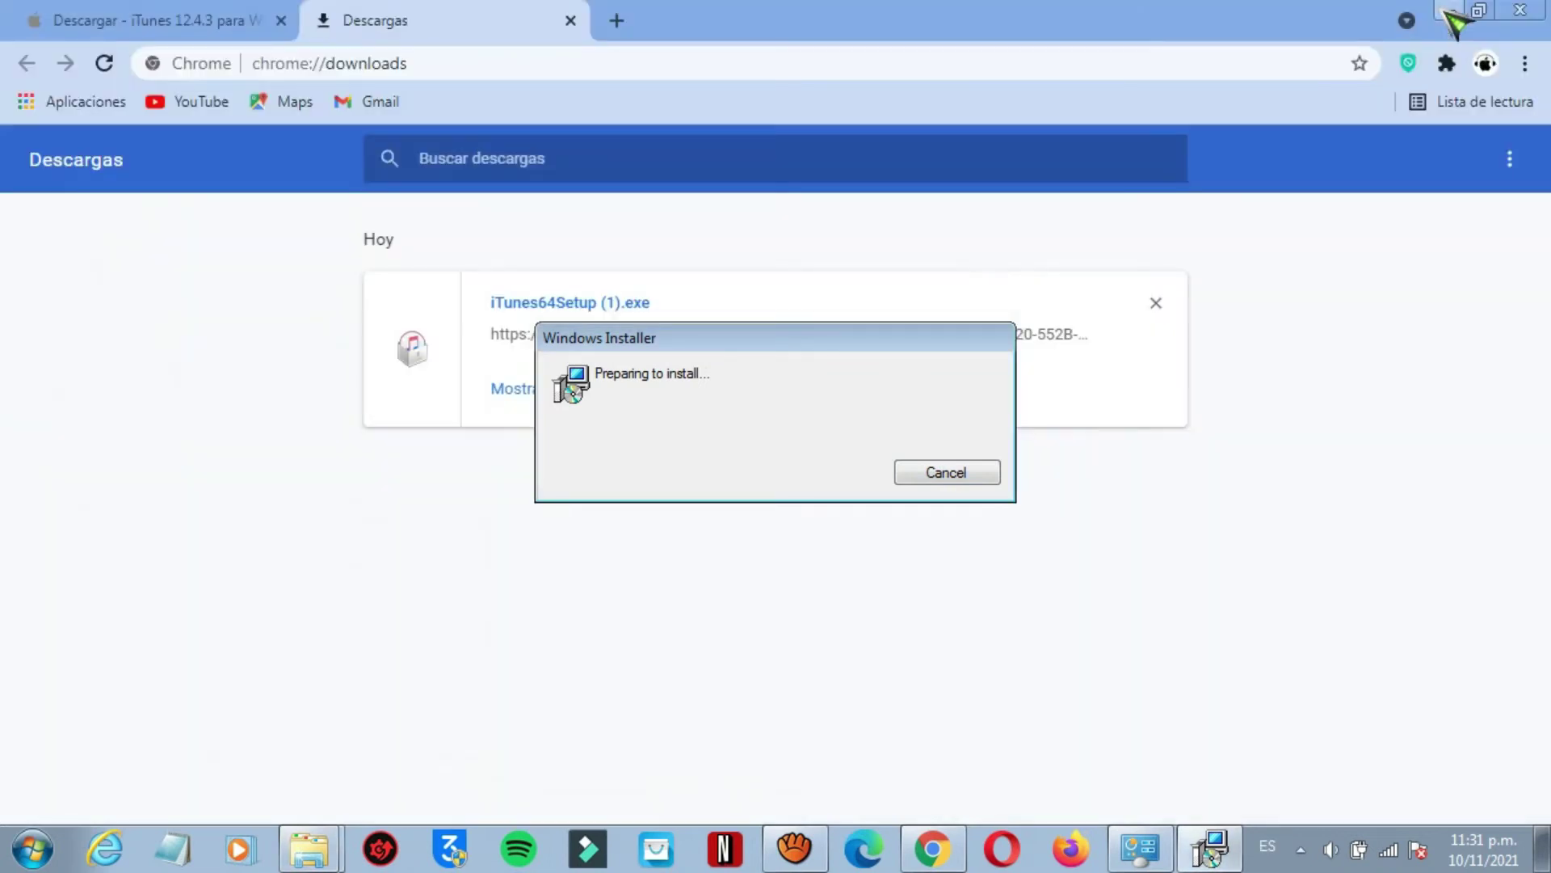
Step: Go past the iTunes welcome page and start the installation with the default options
drag(751, 343, 756, 267)
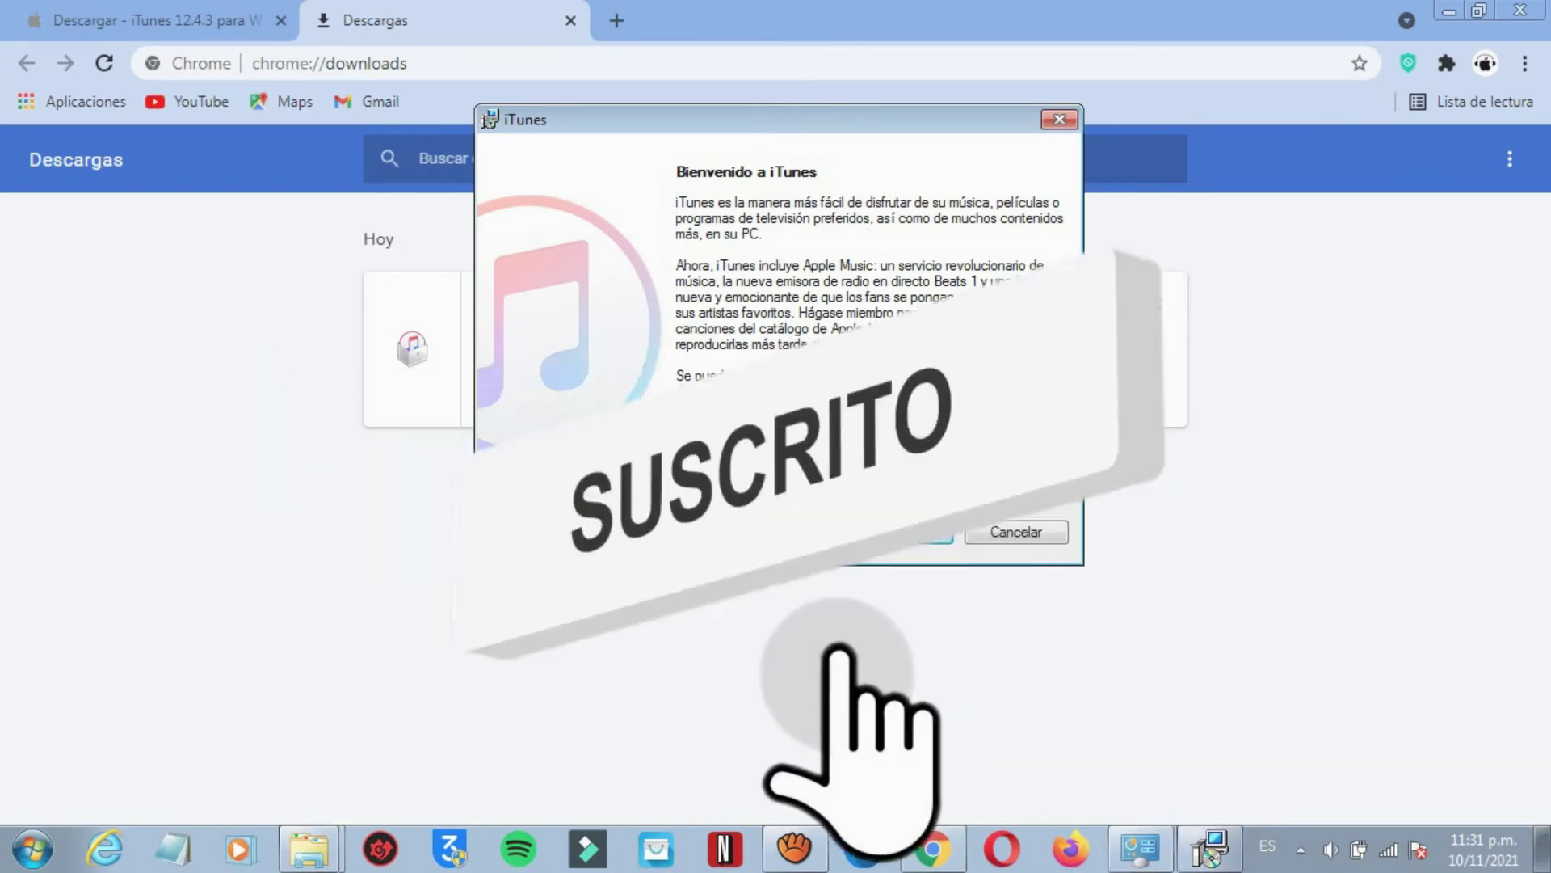
key(Return)
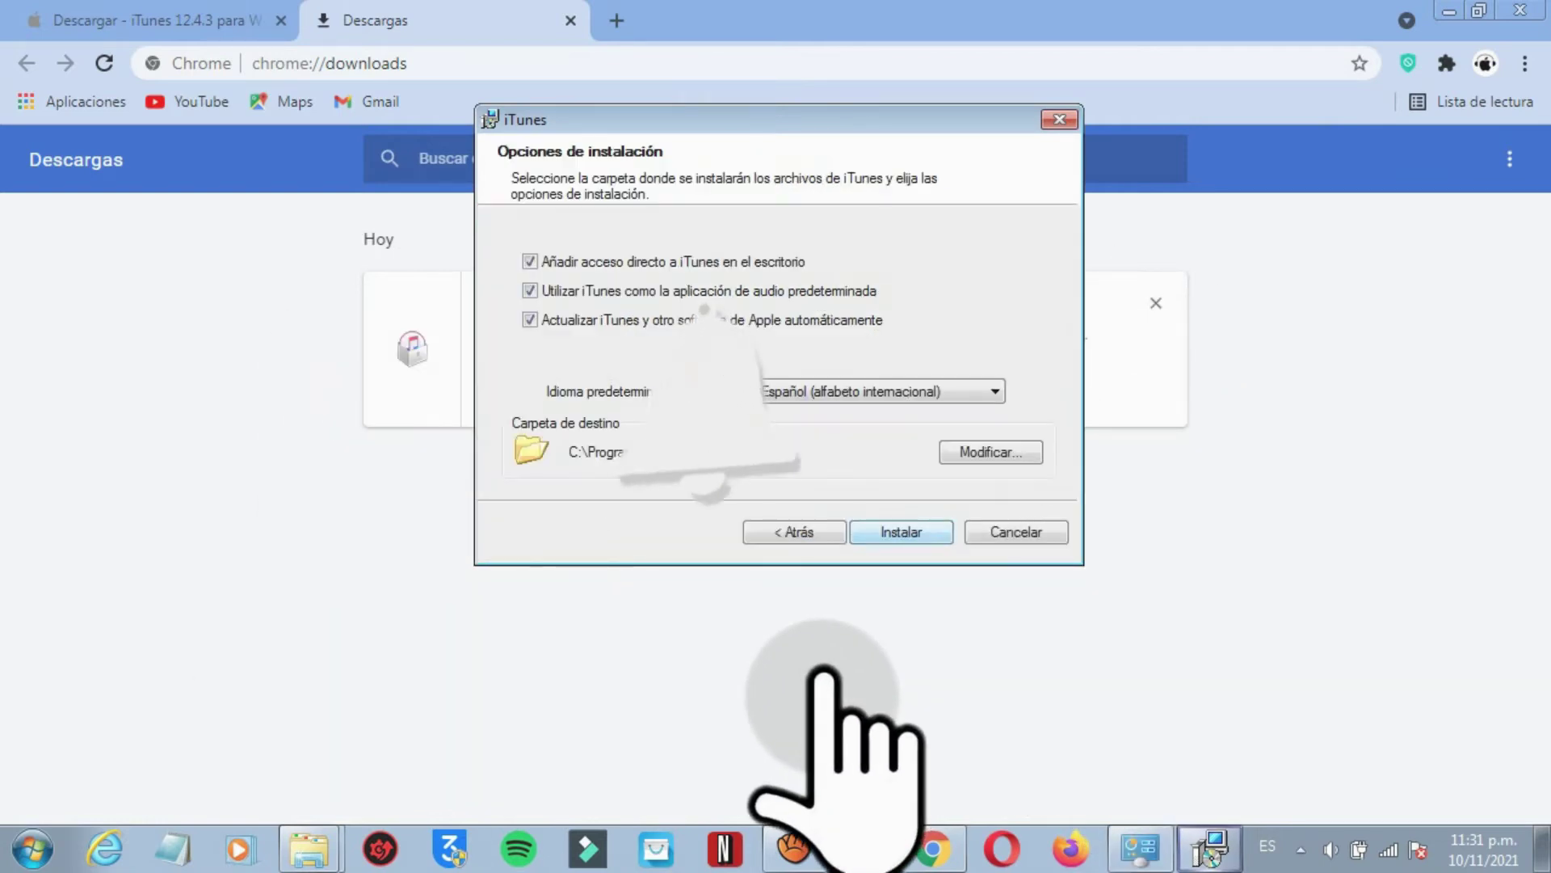
key(Return)
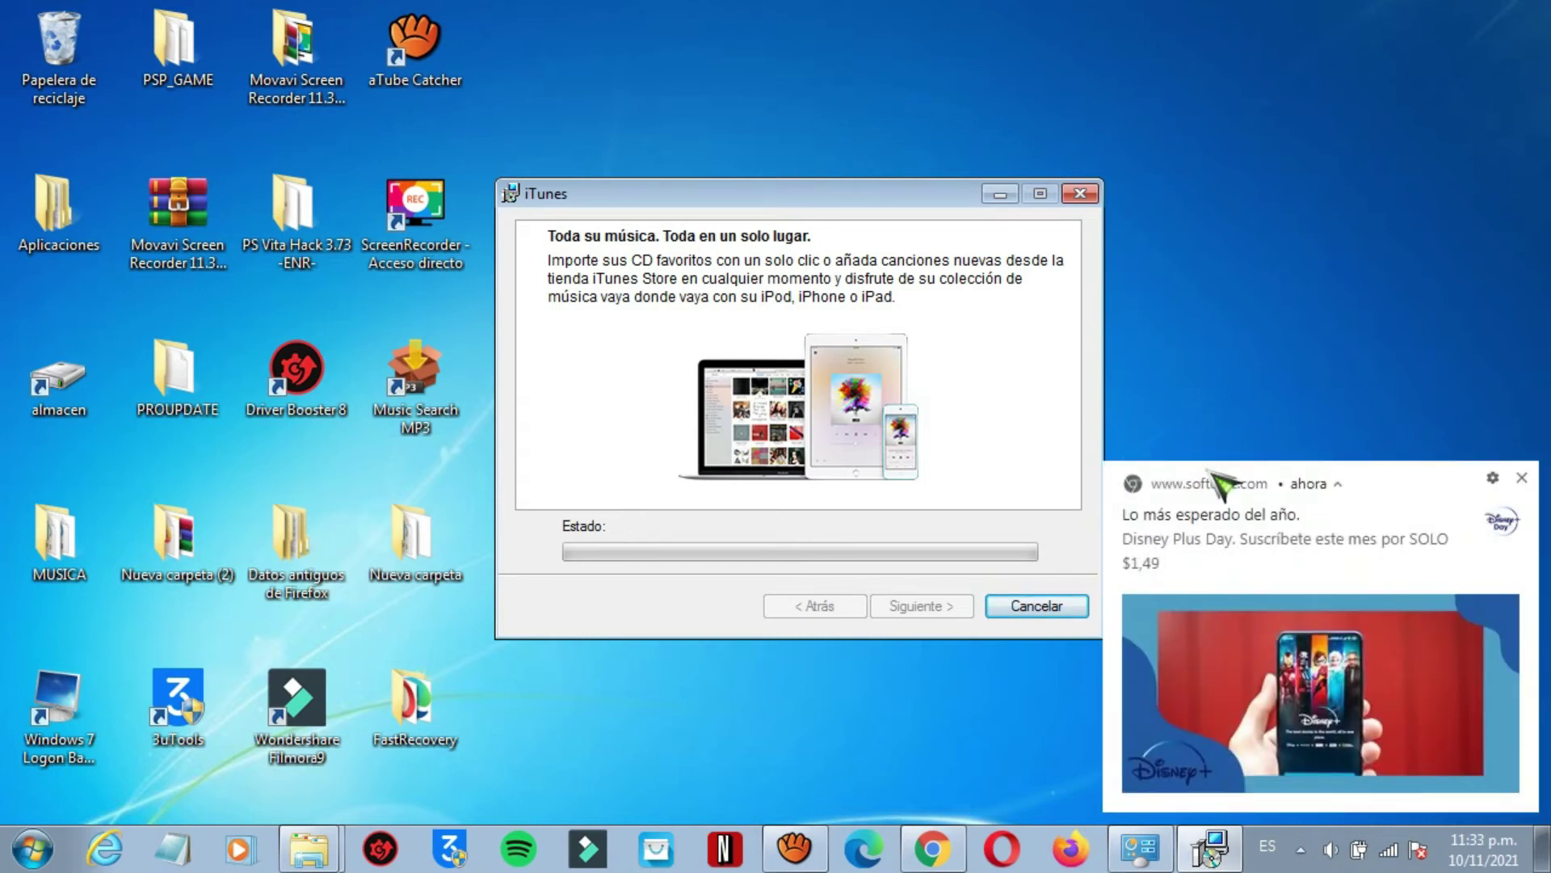
Step: Dismiss the browser notification and finish the iTunes installer with the option to open iTunes on exit
click(1523, 478)
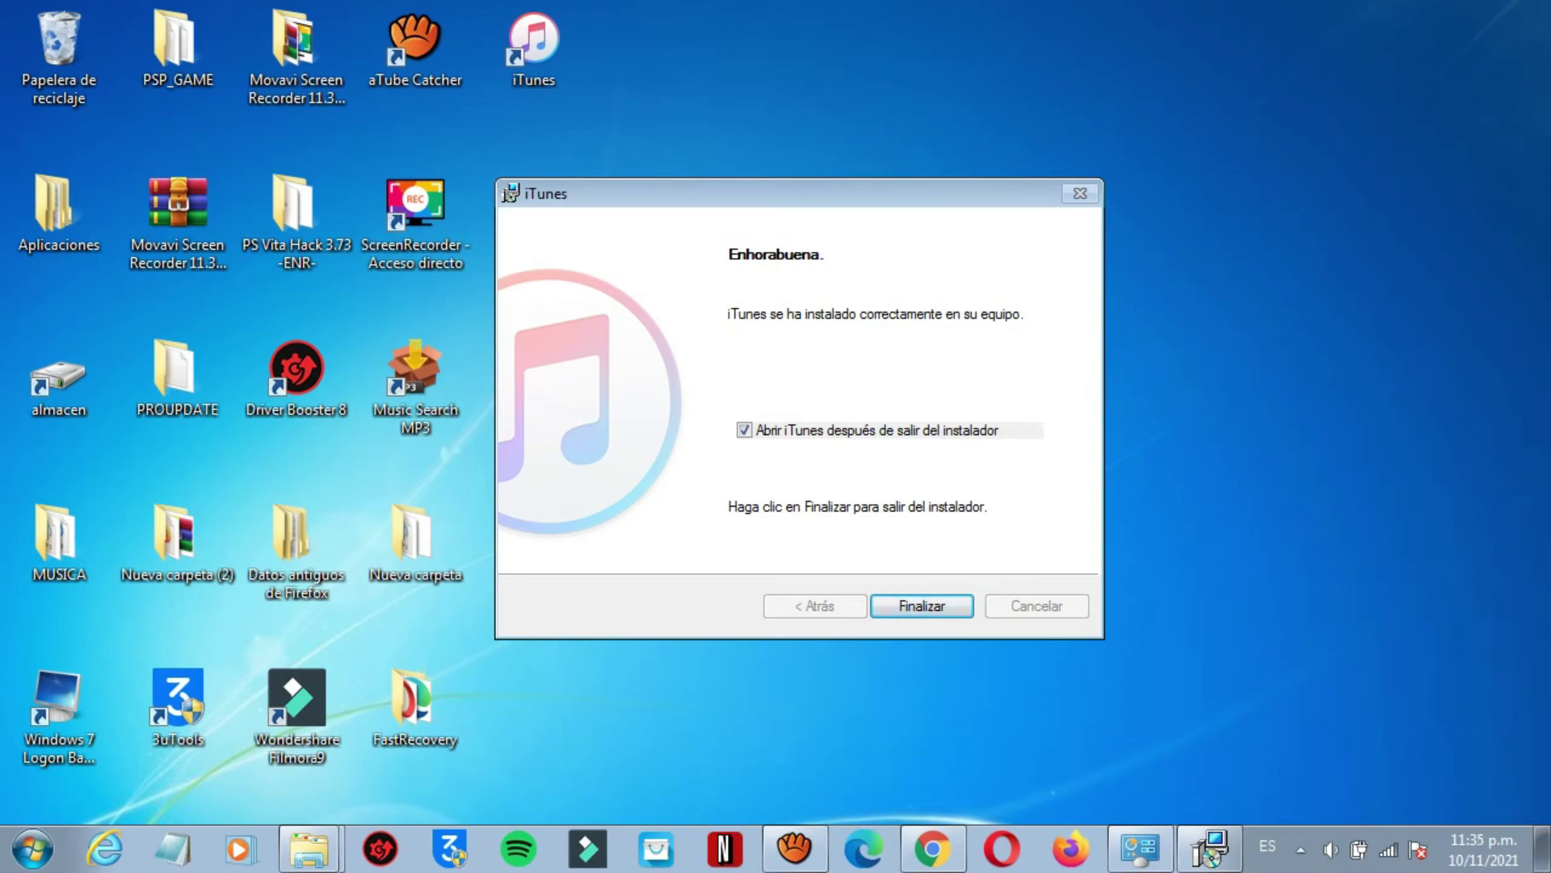
drag(869, 193, 871, 166)
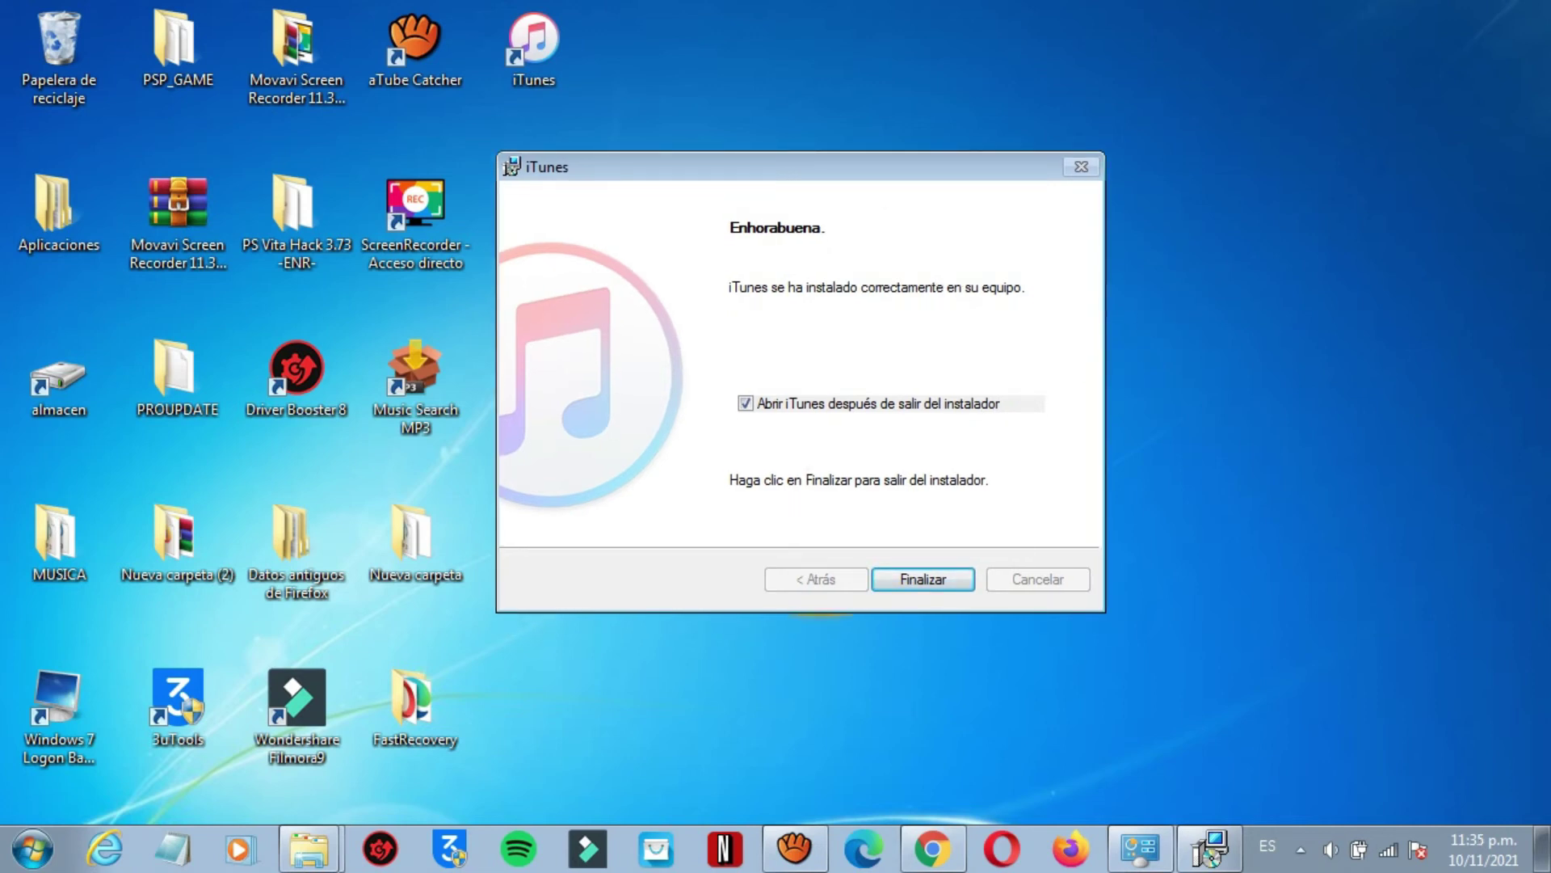
click(935, 574)
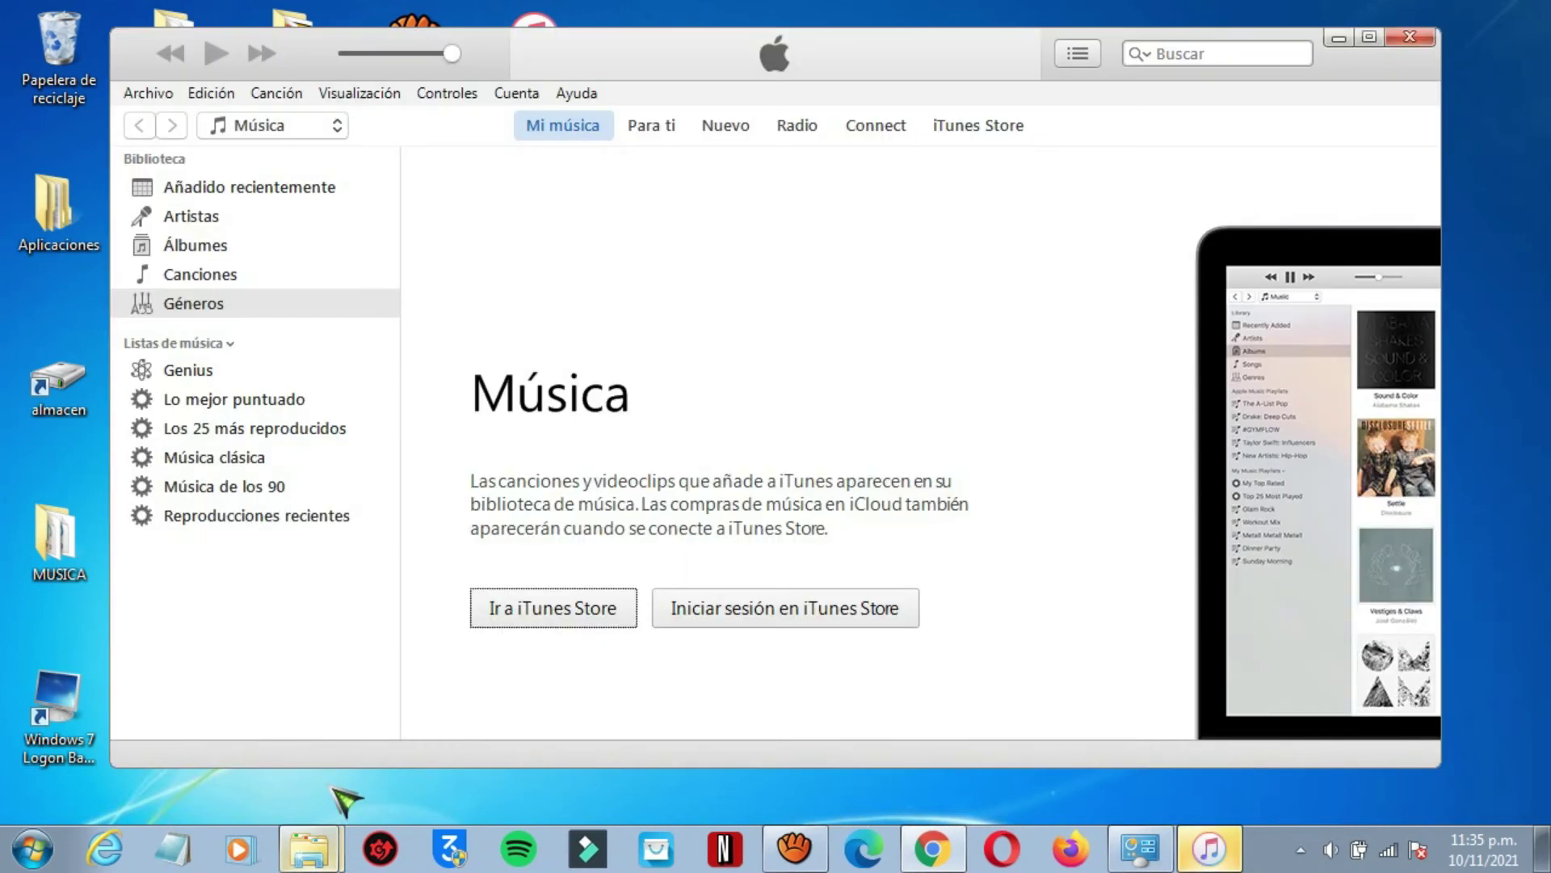
Step: Minimize iTunes and open the iTunes folder inside the Música library in the file explorer
click(323, 837)
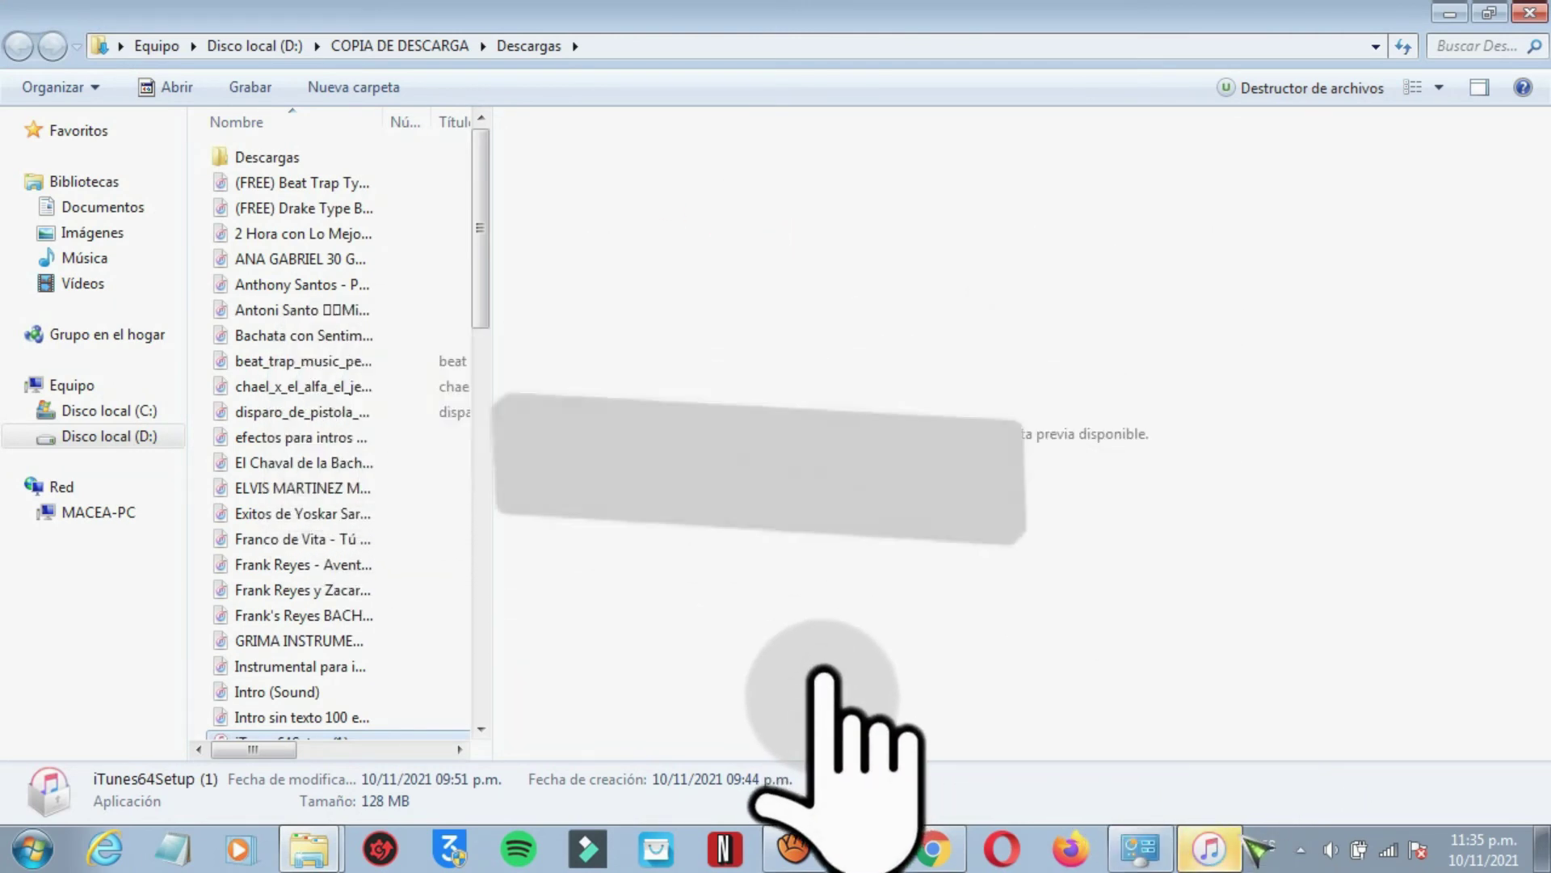
click(1453, 14)
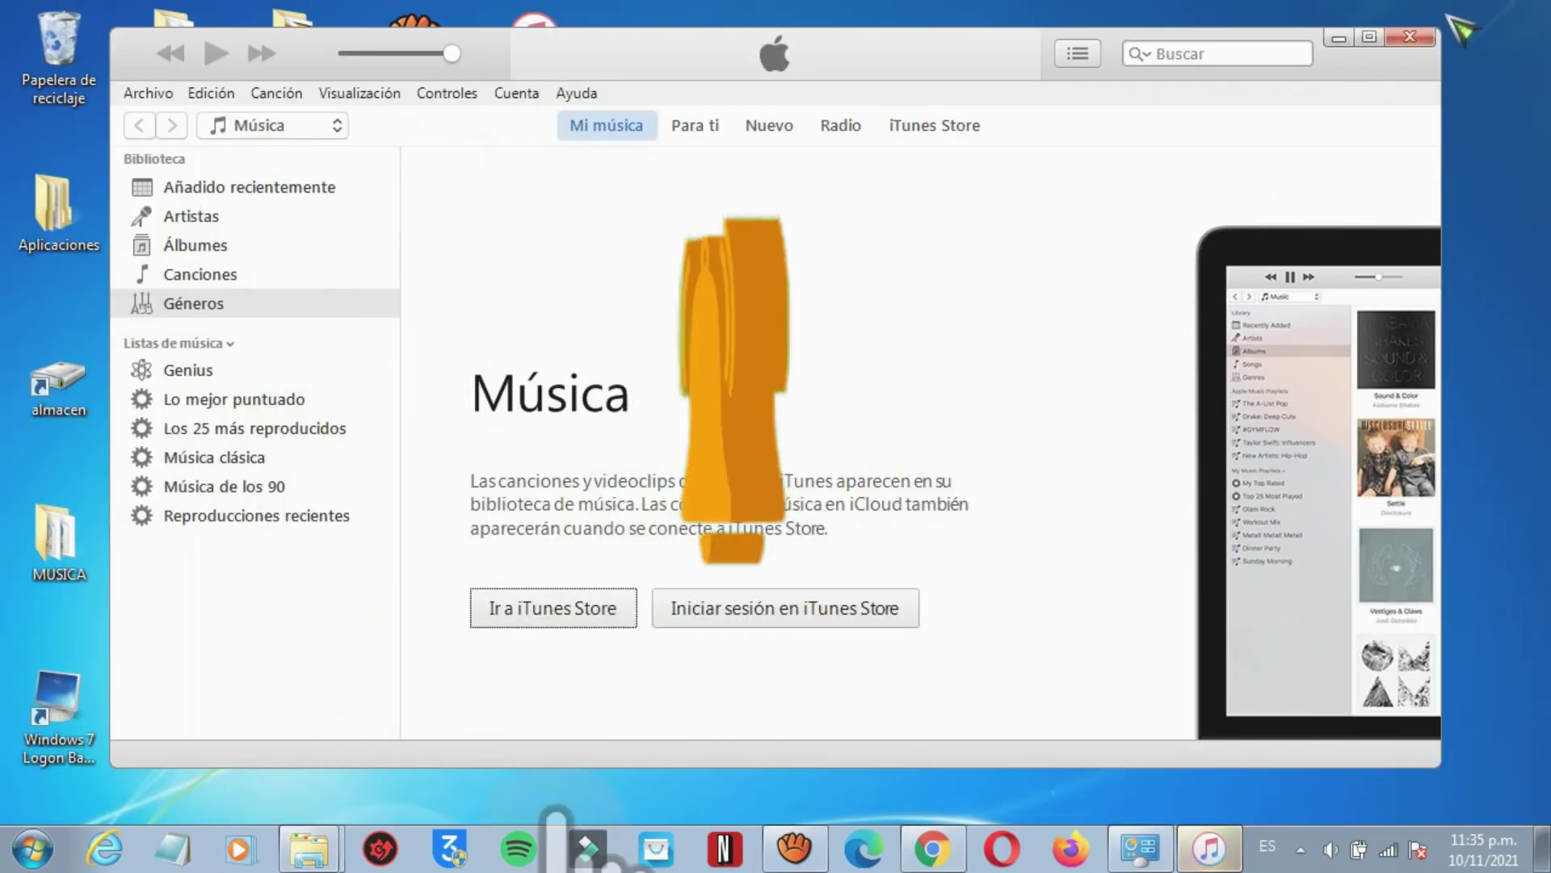
click(1339, 37)
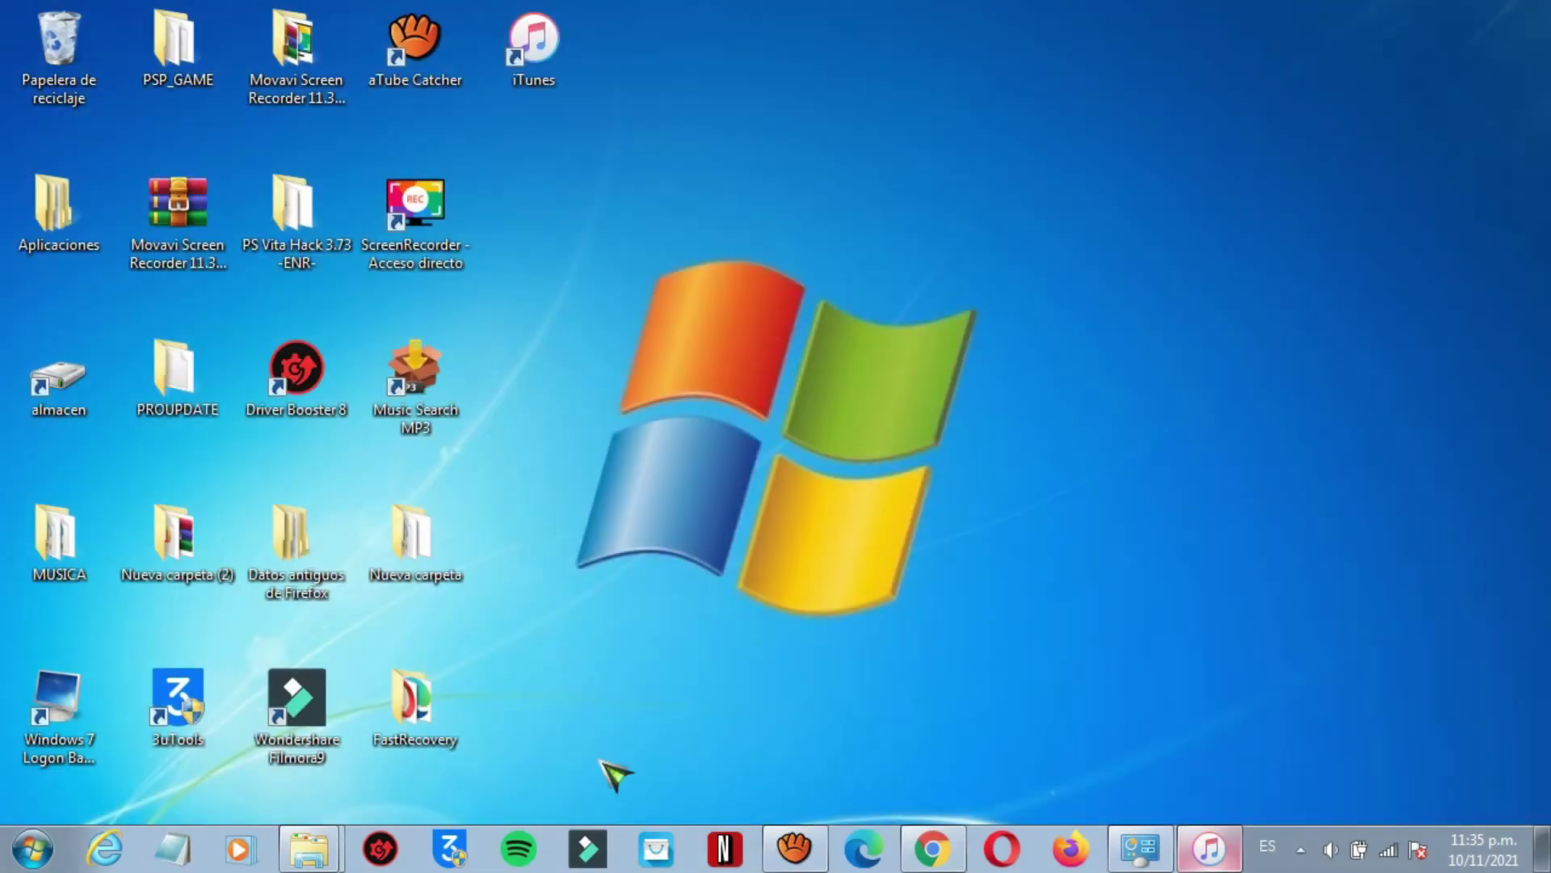
click(299, 858)
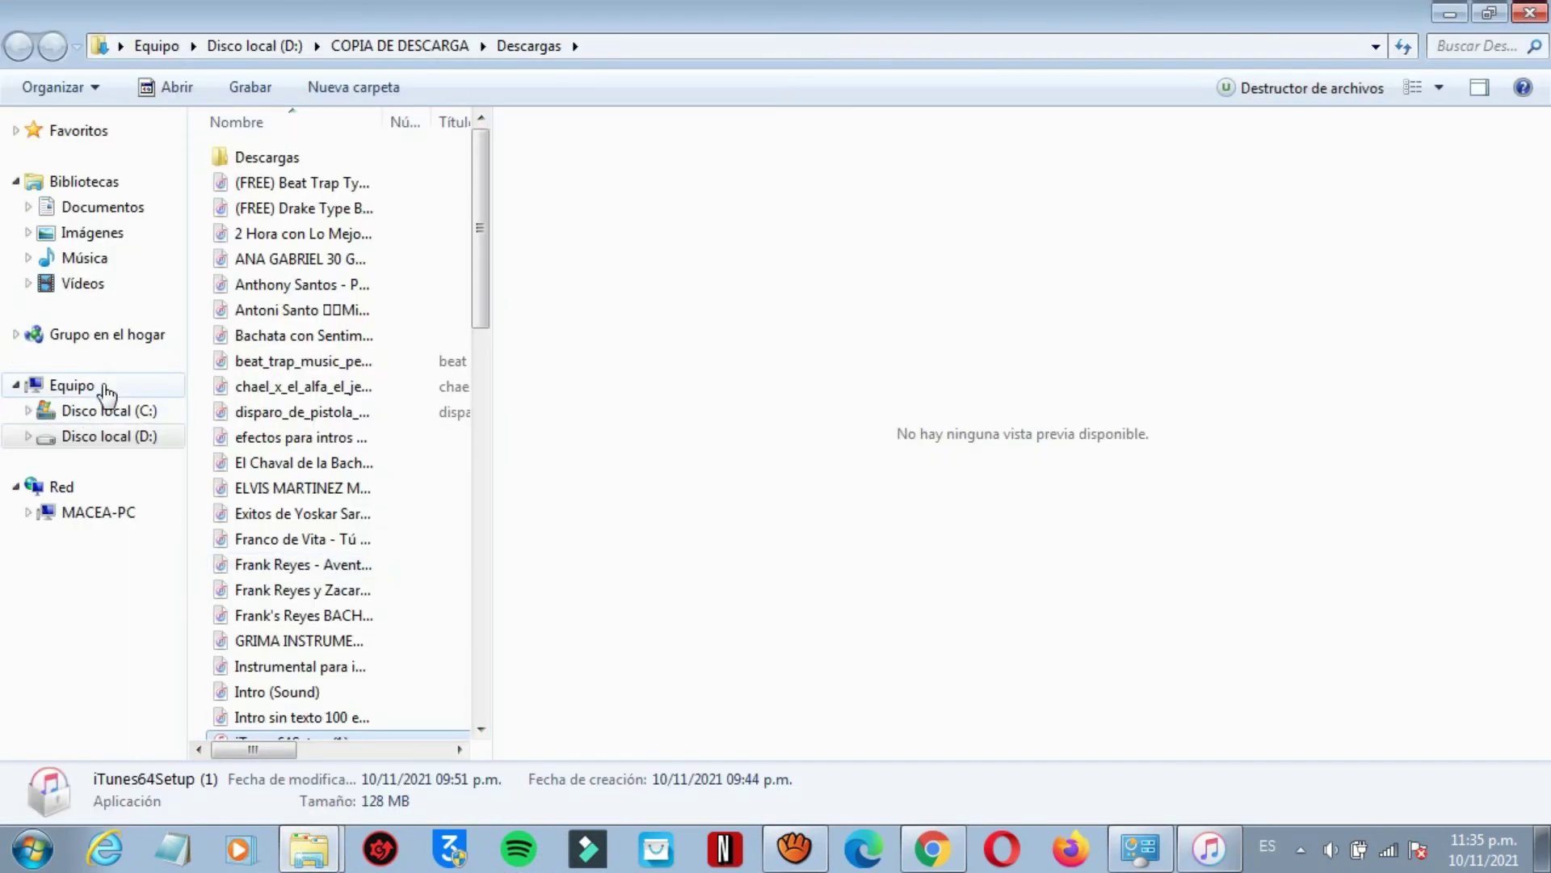
click(105, 387)
click(105, 260)
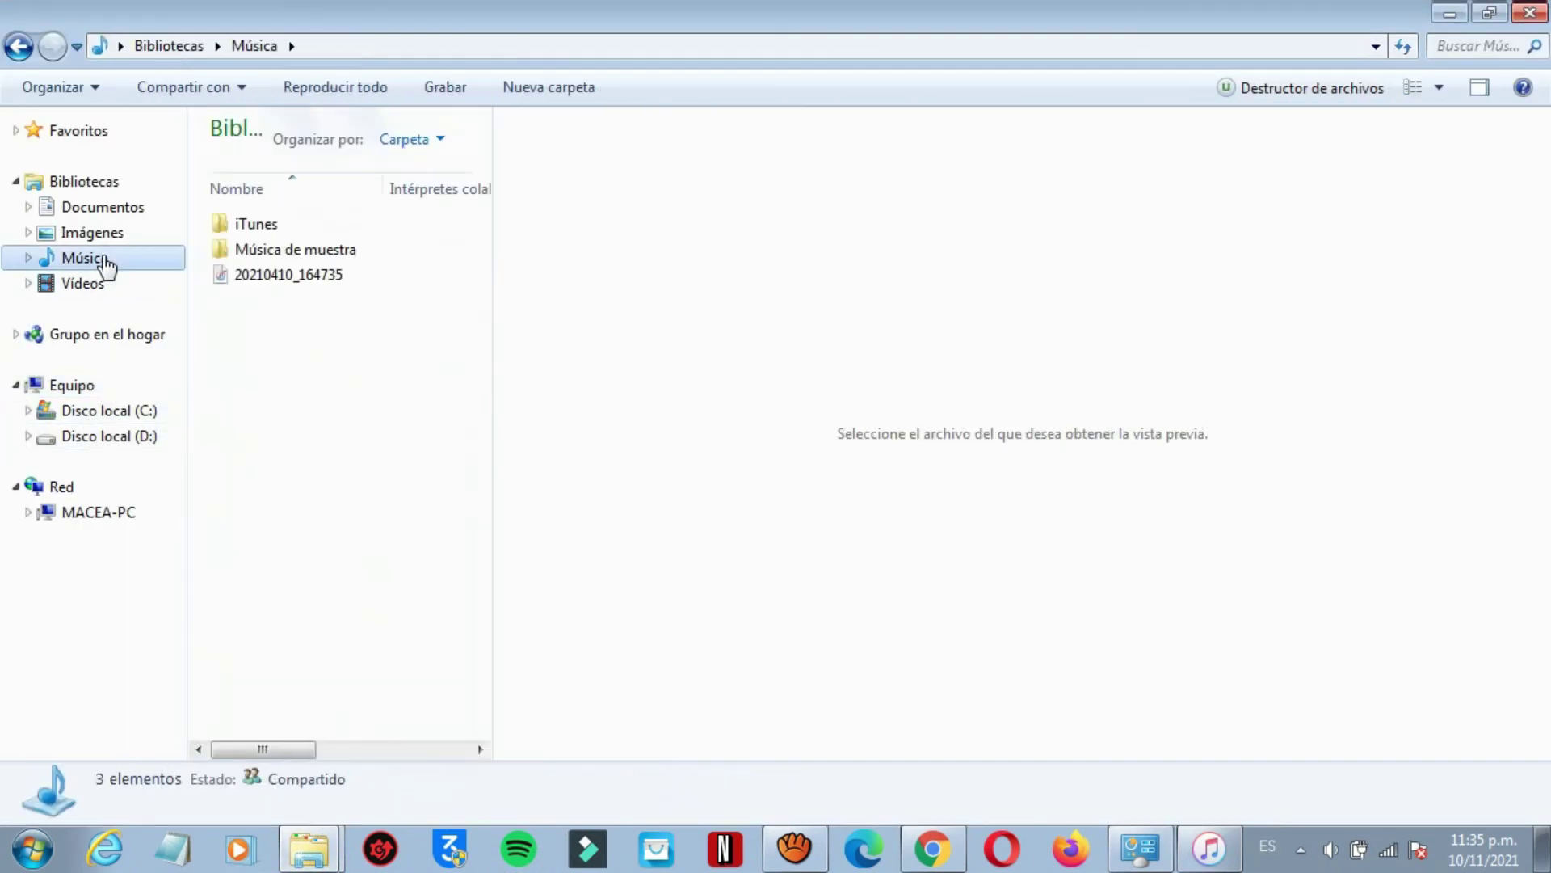
double_click(271, 228)
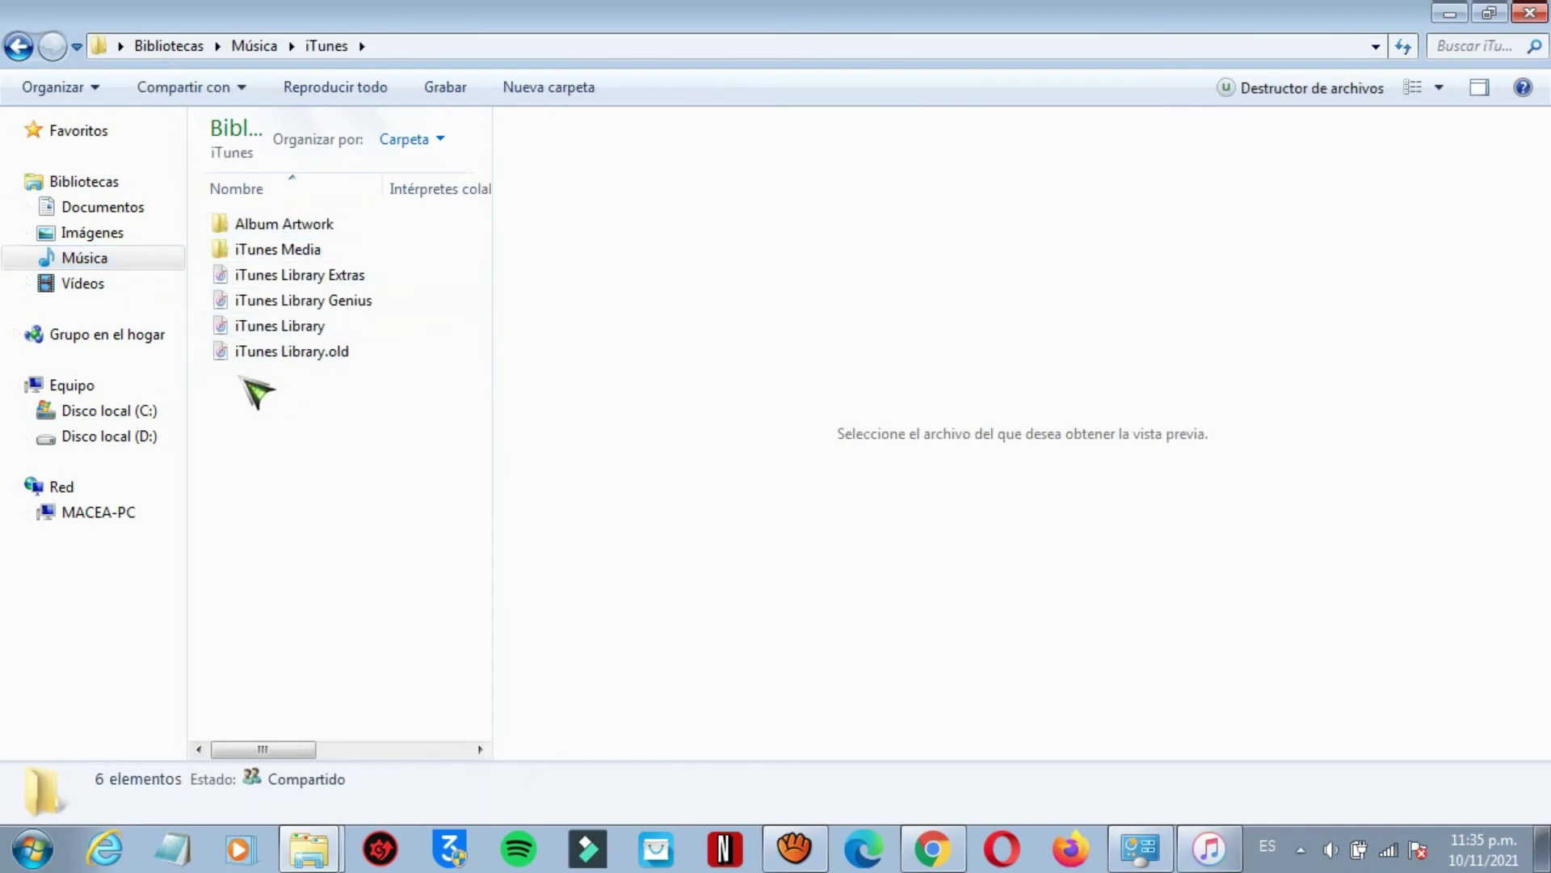
Step: Rename the iTunes Library.old file to iTunes Library, accepting the alternative name iTunes Library (2)
click(363, 359)
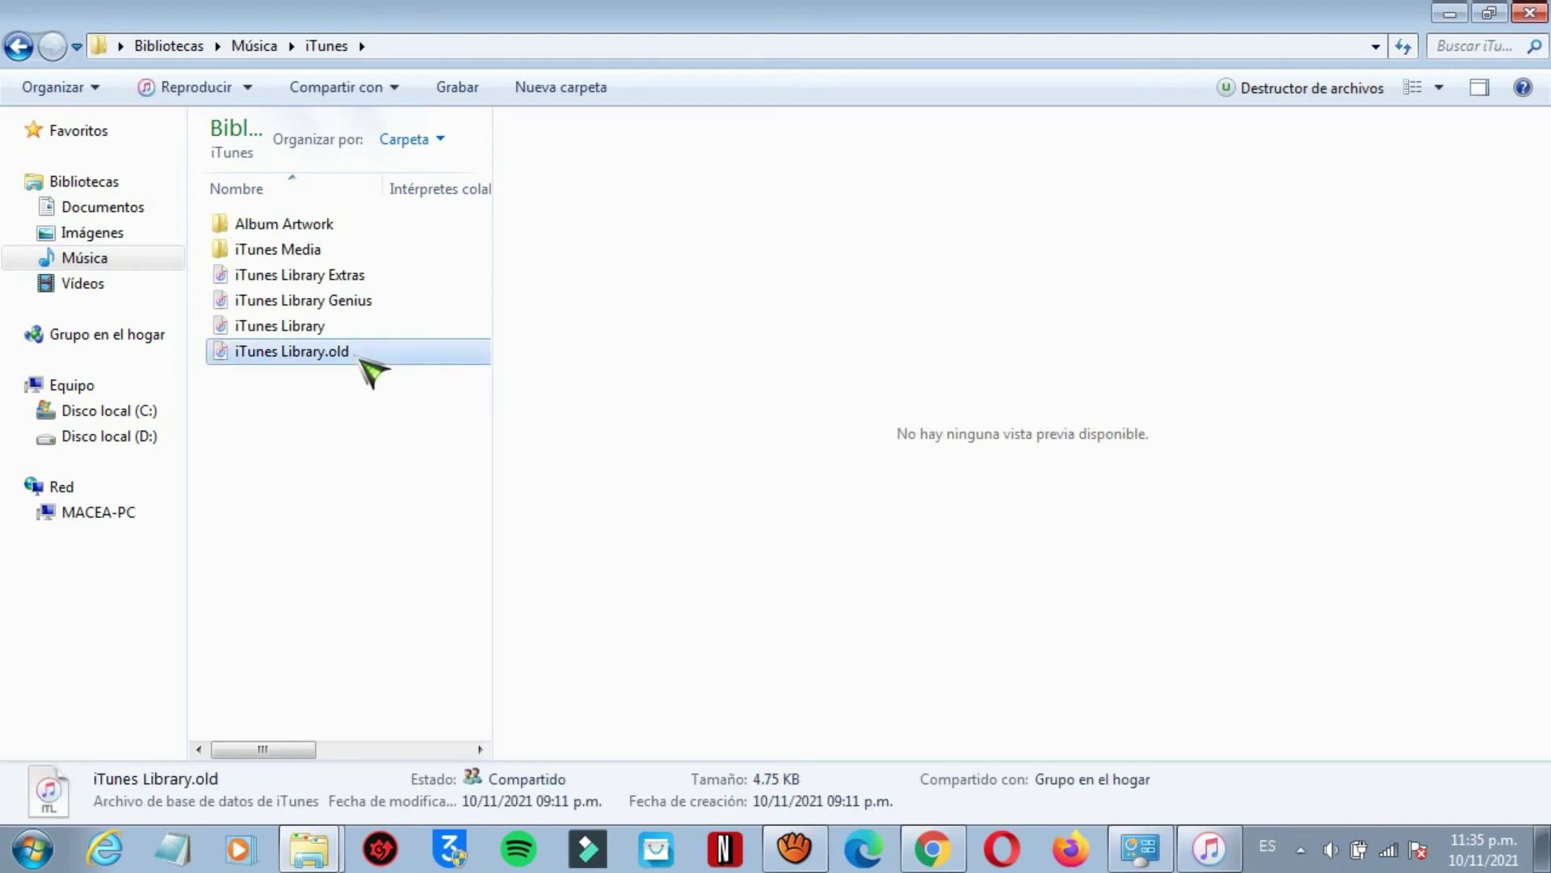
right_click(371, 370)
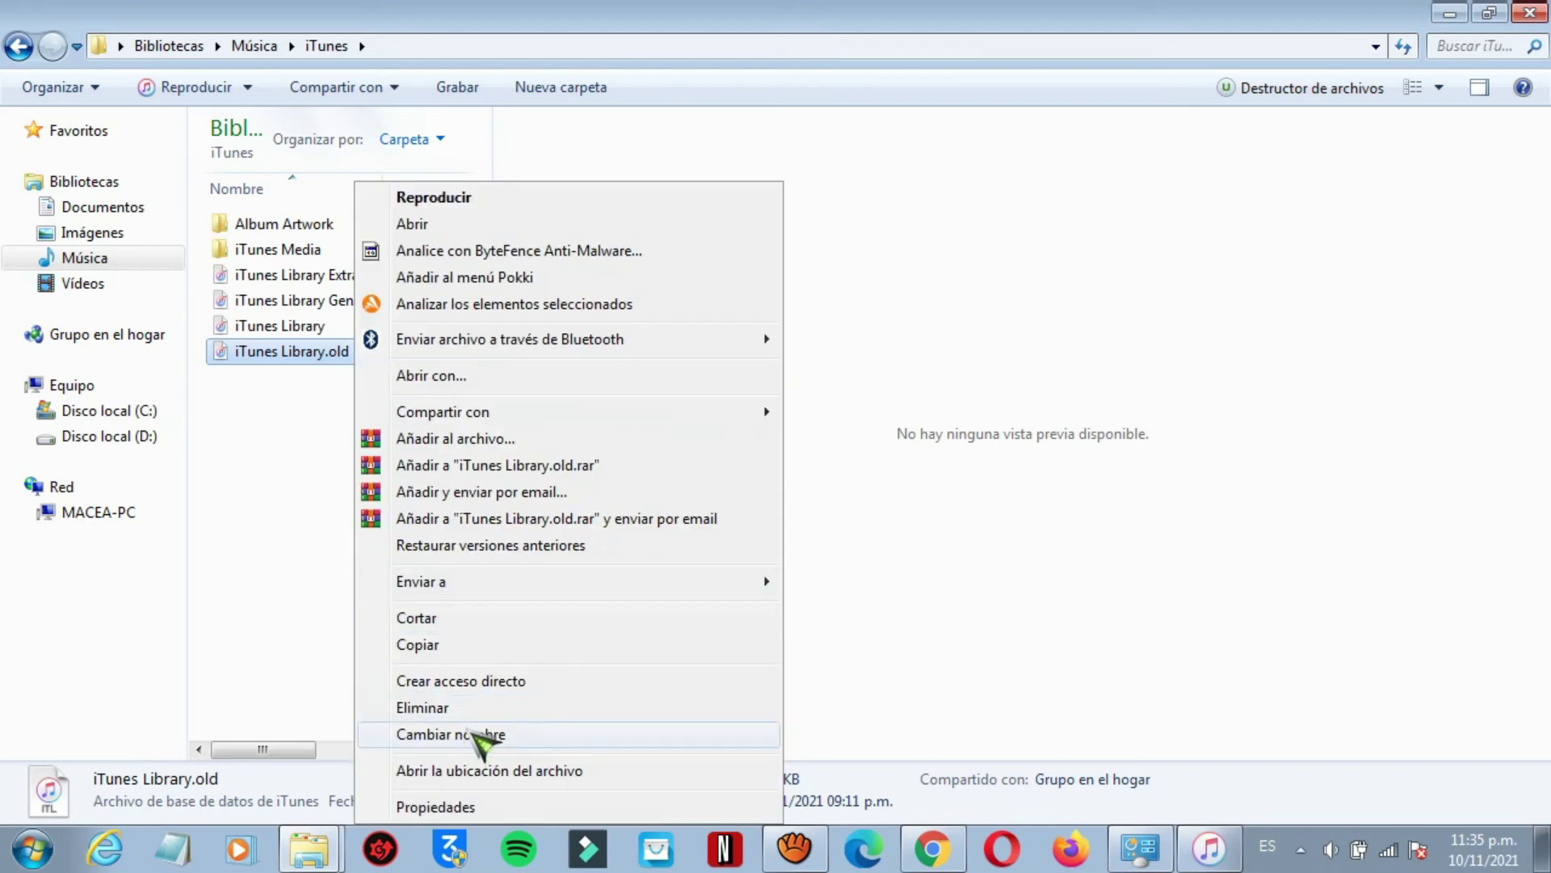
click(482, 734)
click(358, 351)
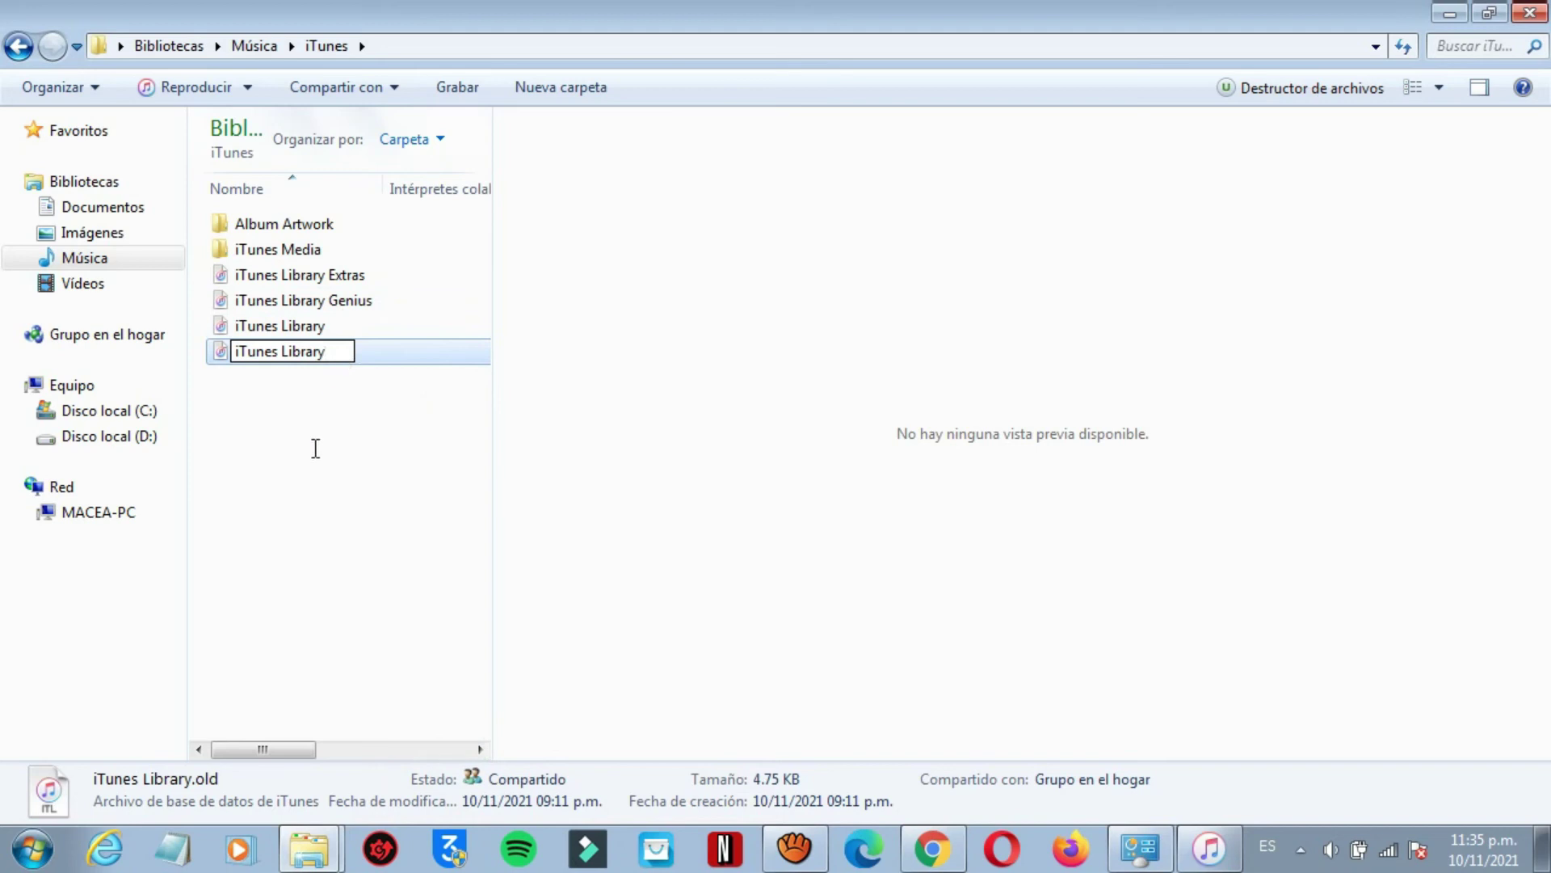
key(Return)
click(828, 483)
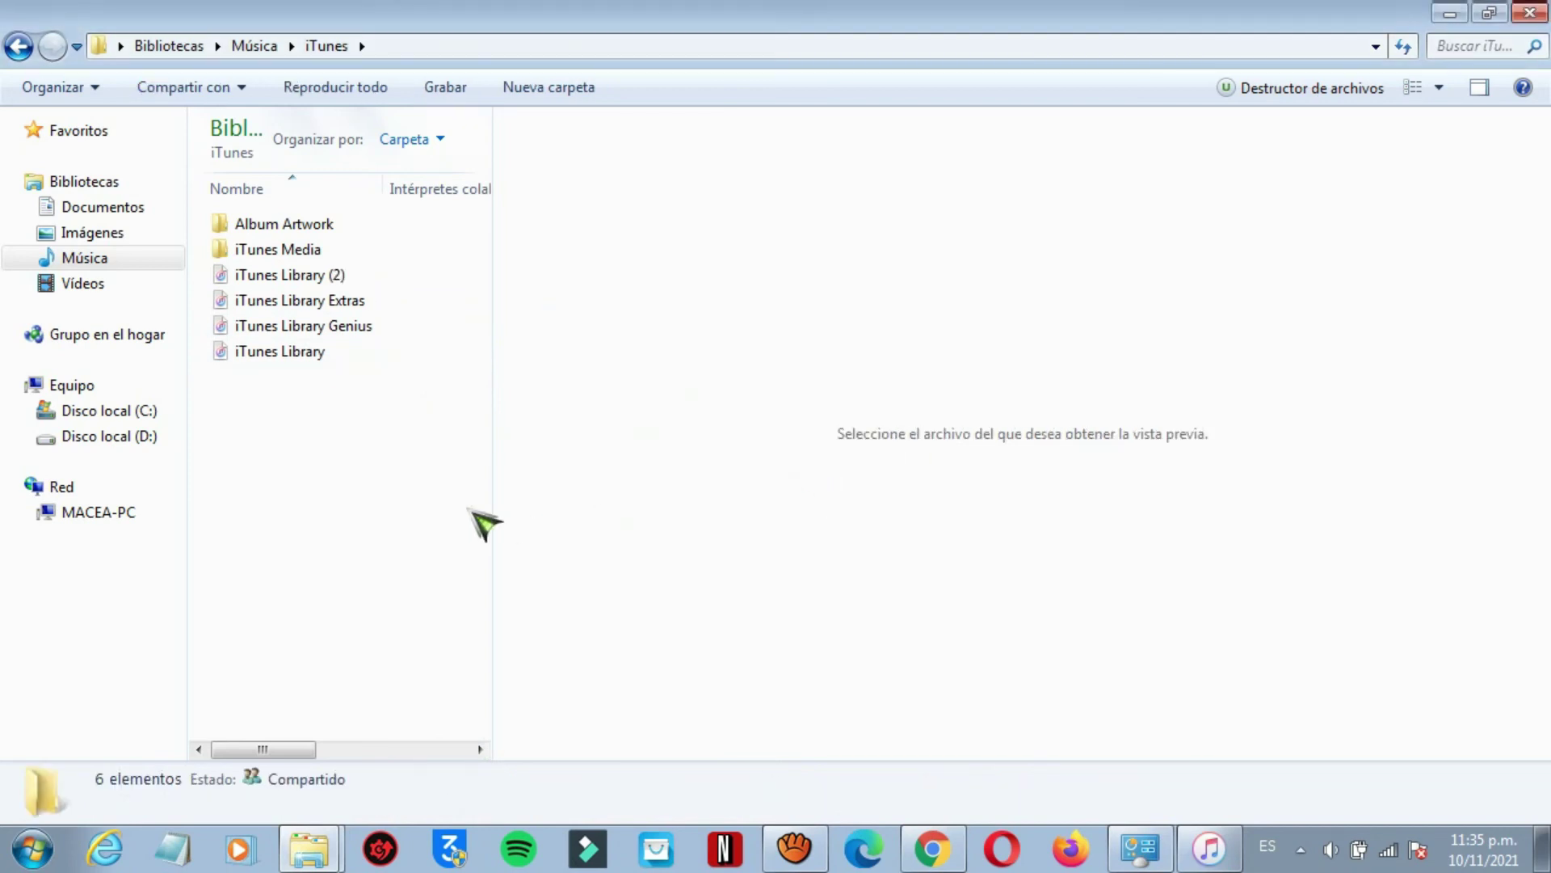
Step: Rename the iTunes Library file to iTunes Library.old, closing iTunes and retrying when the file is in use
click(305, 369)
right_click(305, 369)
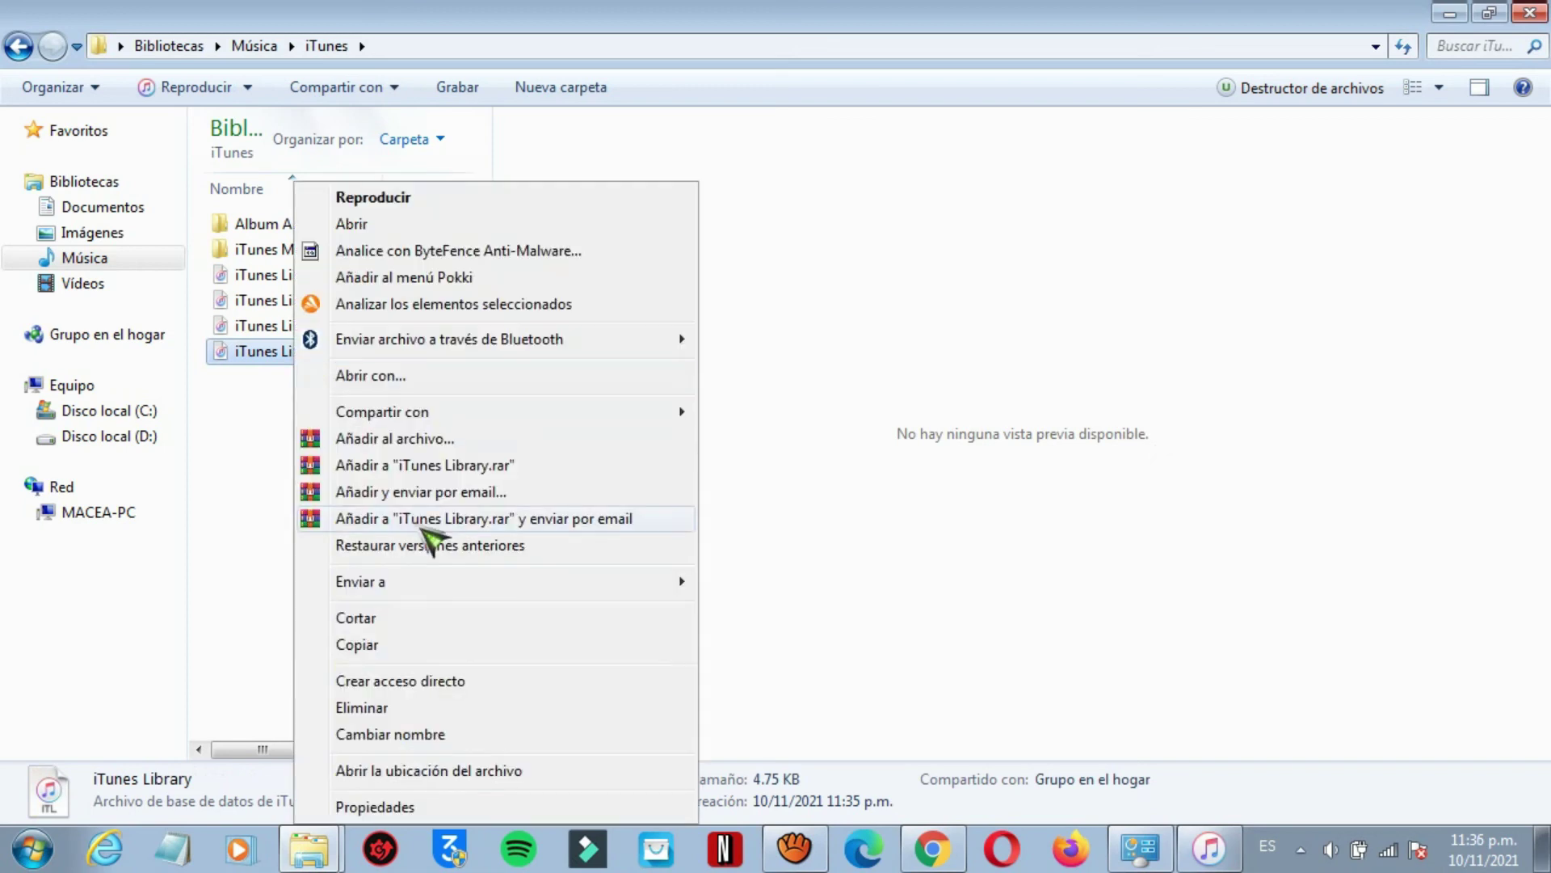
click(412, 734)
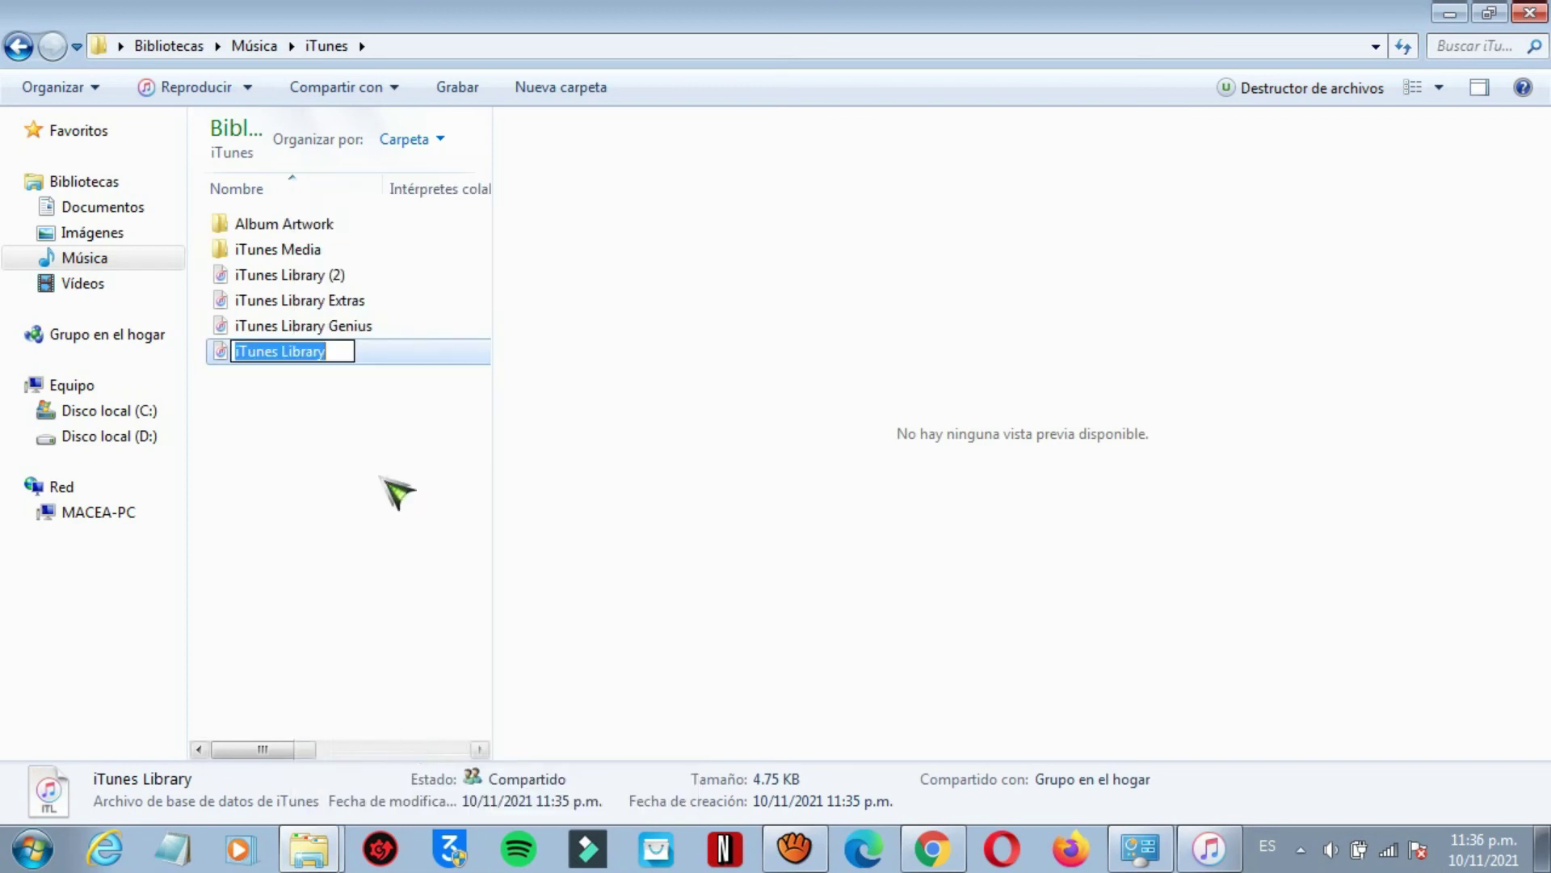
click(333, 351)
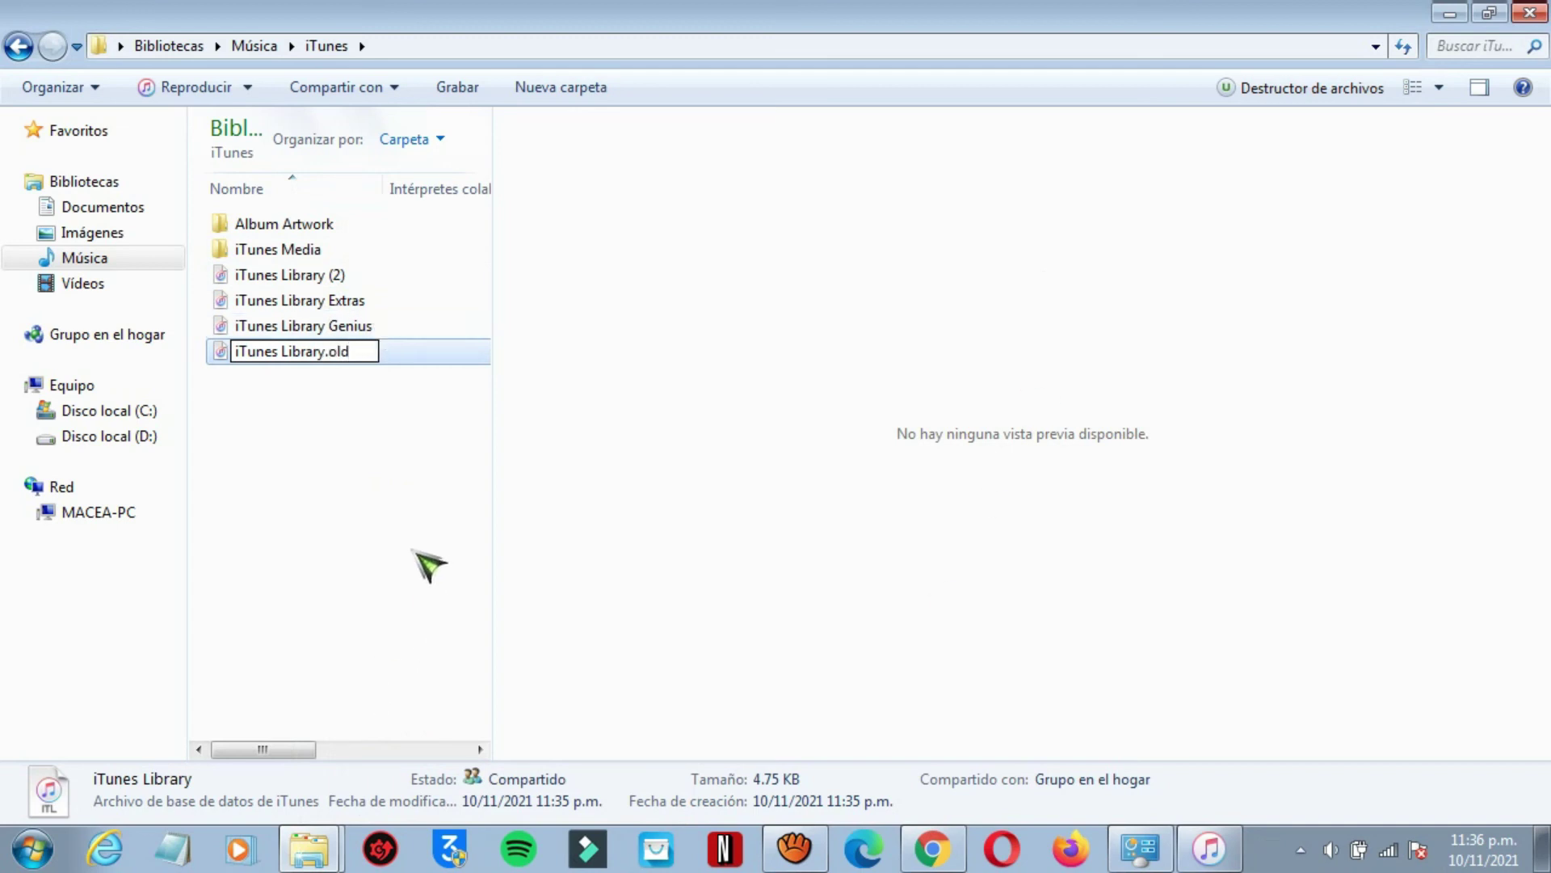
key(Return)
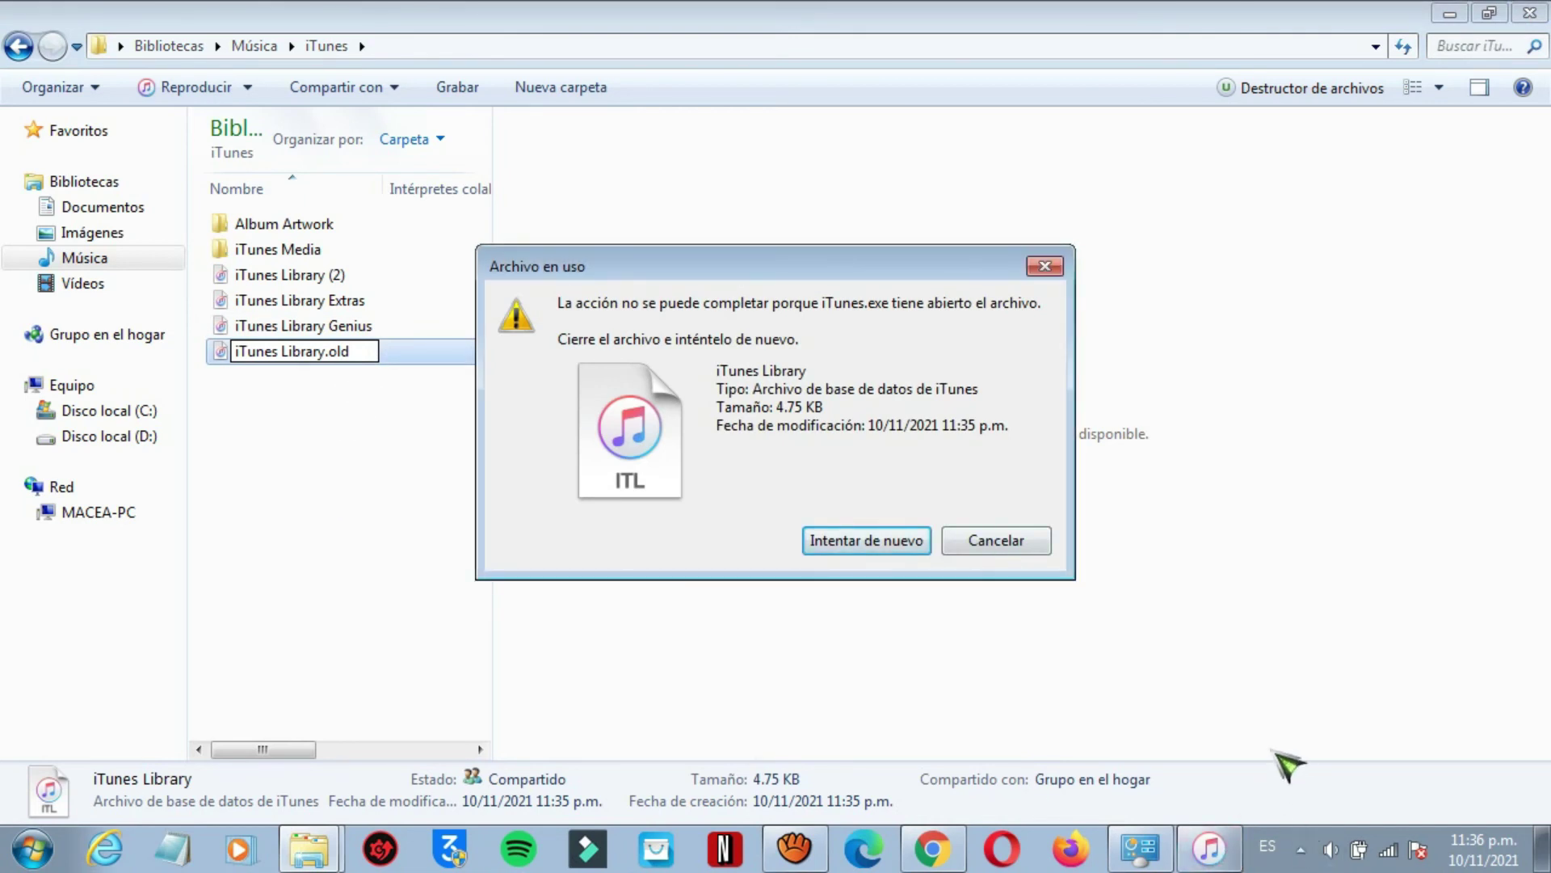
click(1269, 777)
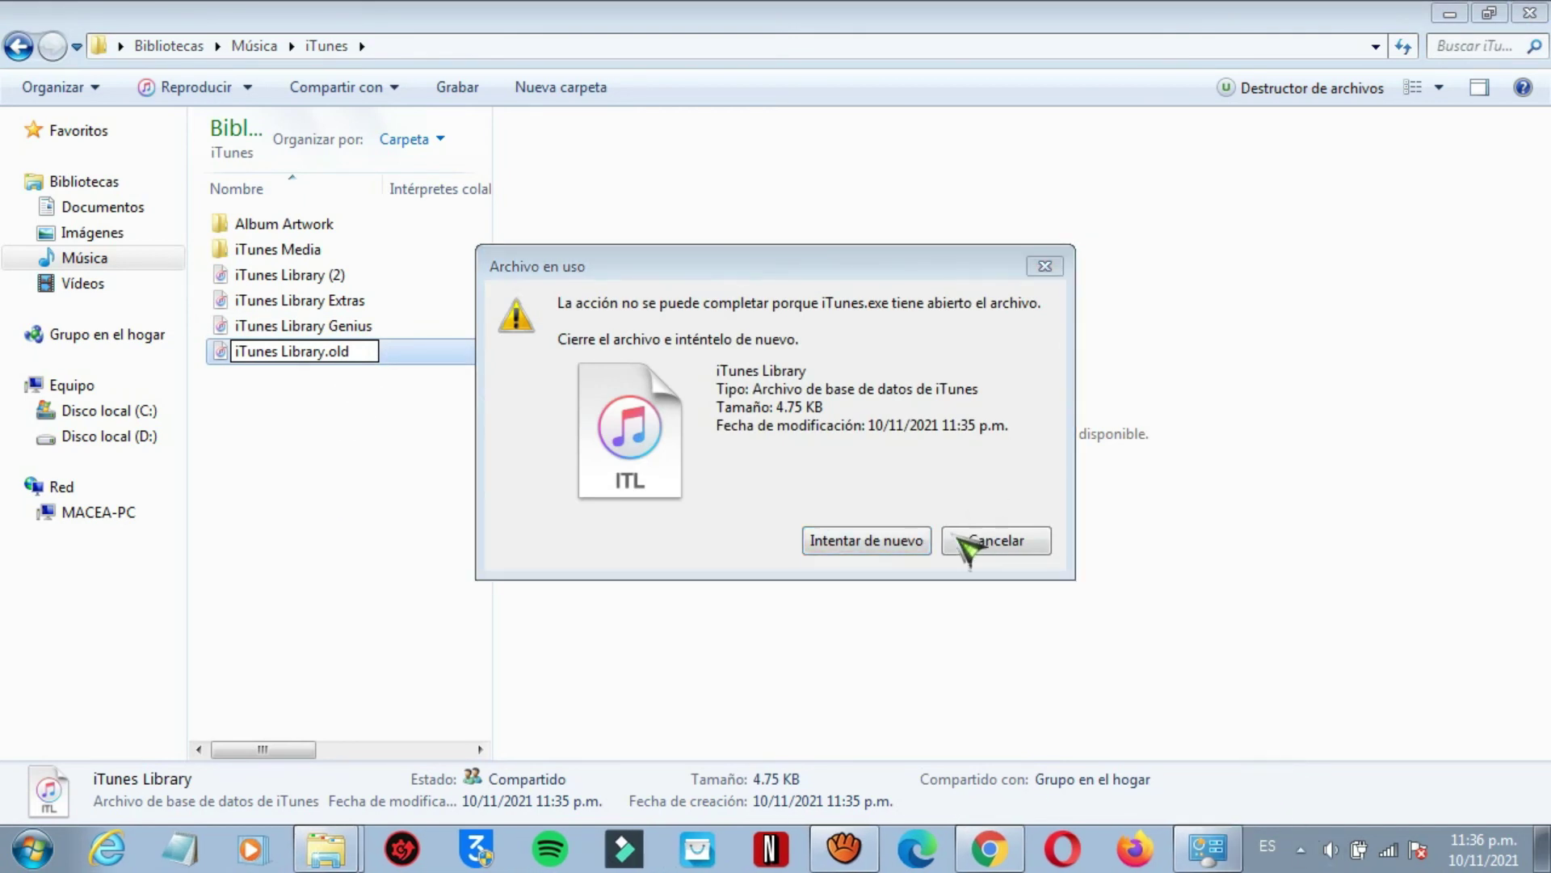
click(869, 541)
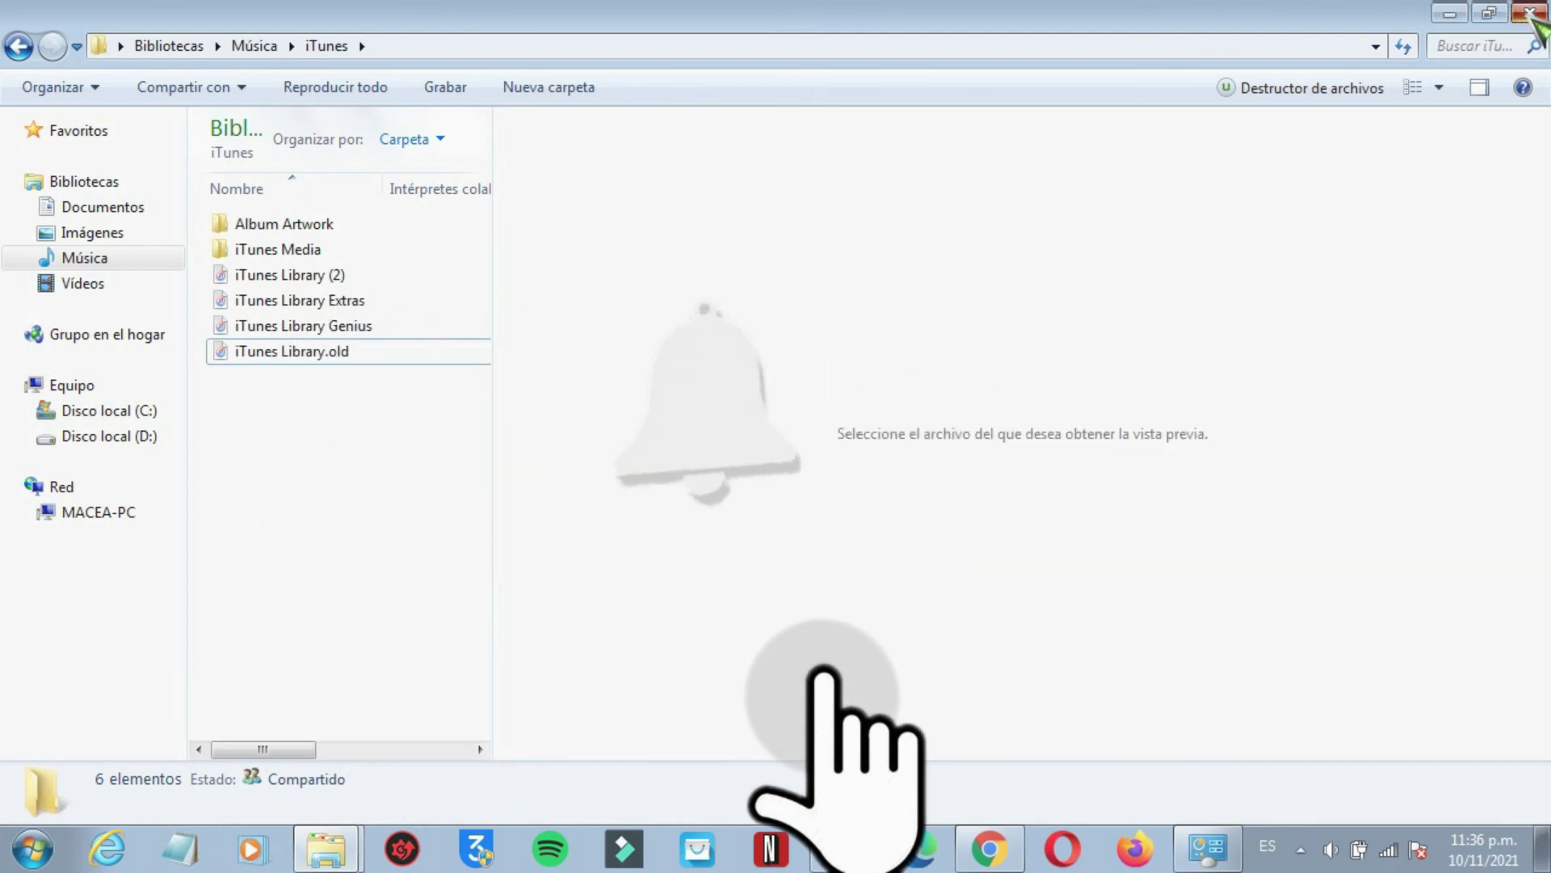
Step: Minimize the file explorer, open iTunes from the desktop and maximize its window
click(1452, 12)
click(533, 49)
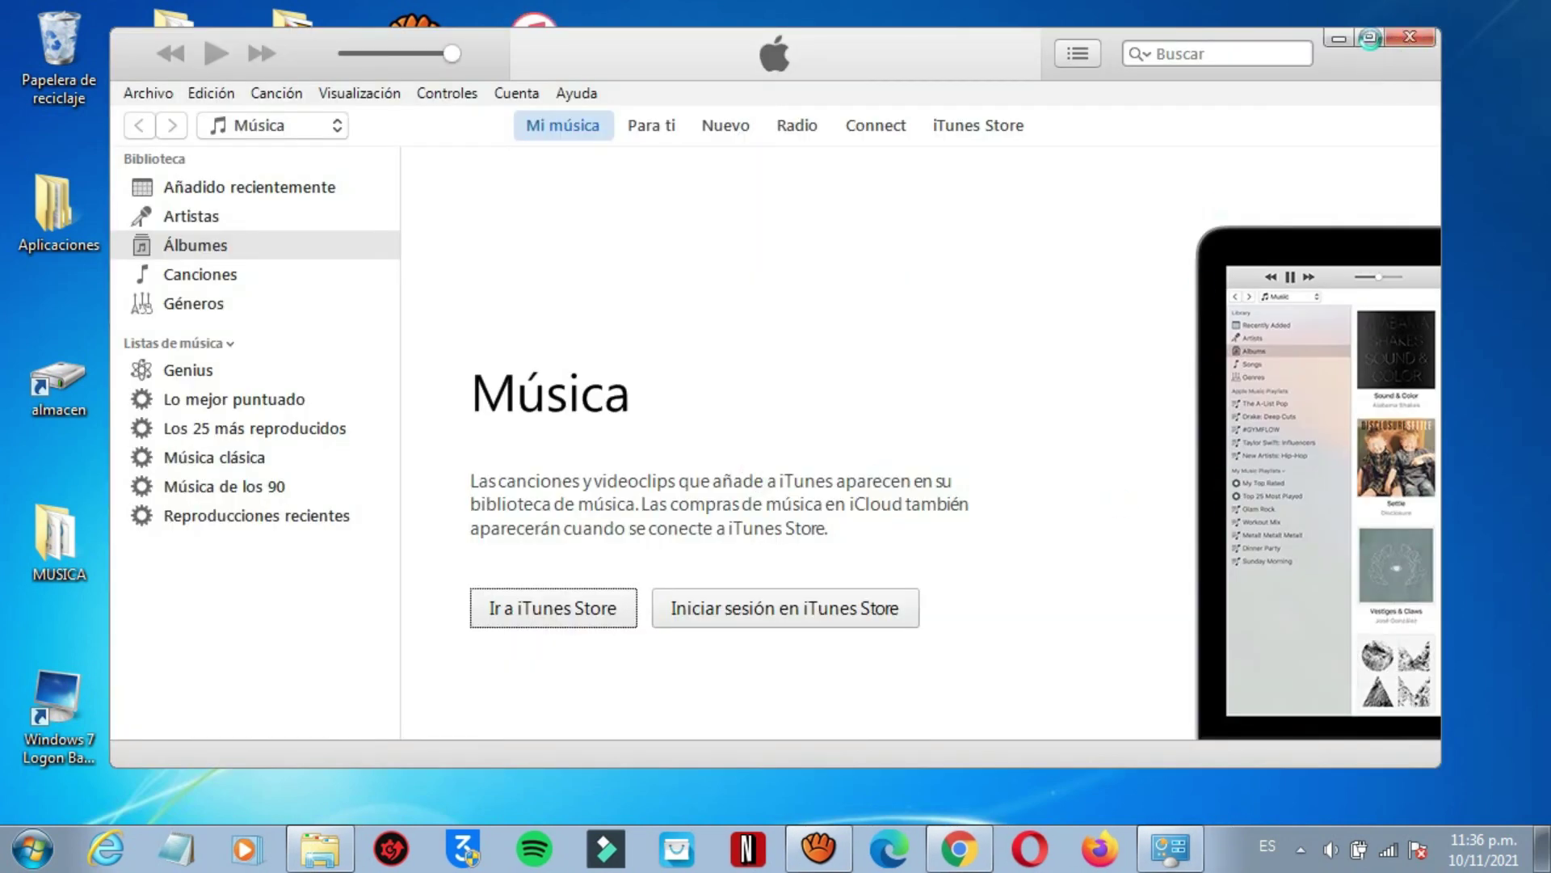
click(1379, 44)
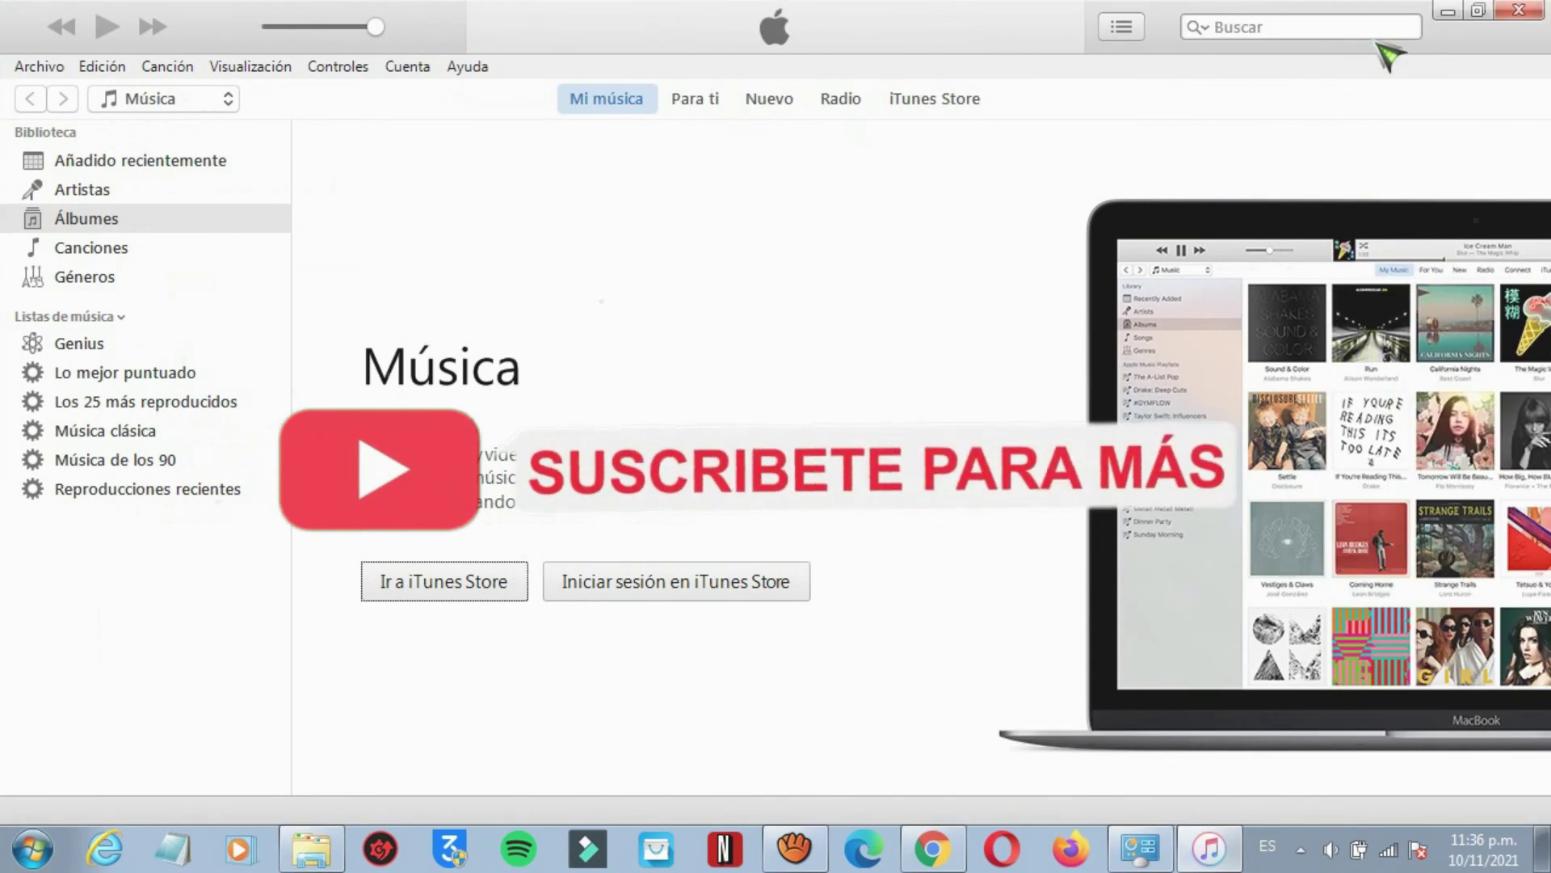
Step: Look through the Añadido recientemente, Artistas, Álbumes, Canciones and Géneros sections of the music library, and minimize iTunes
click(85, 198)
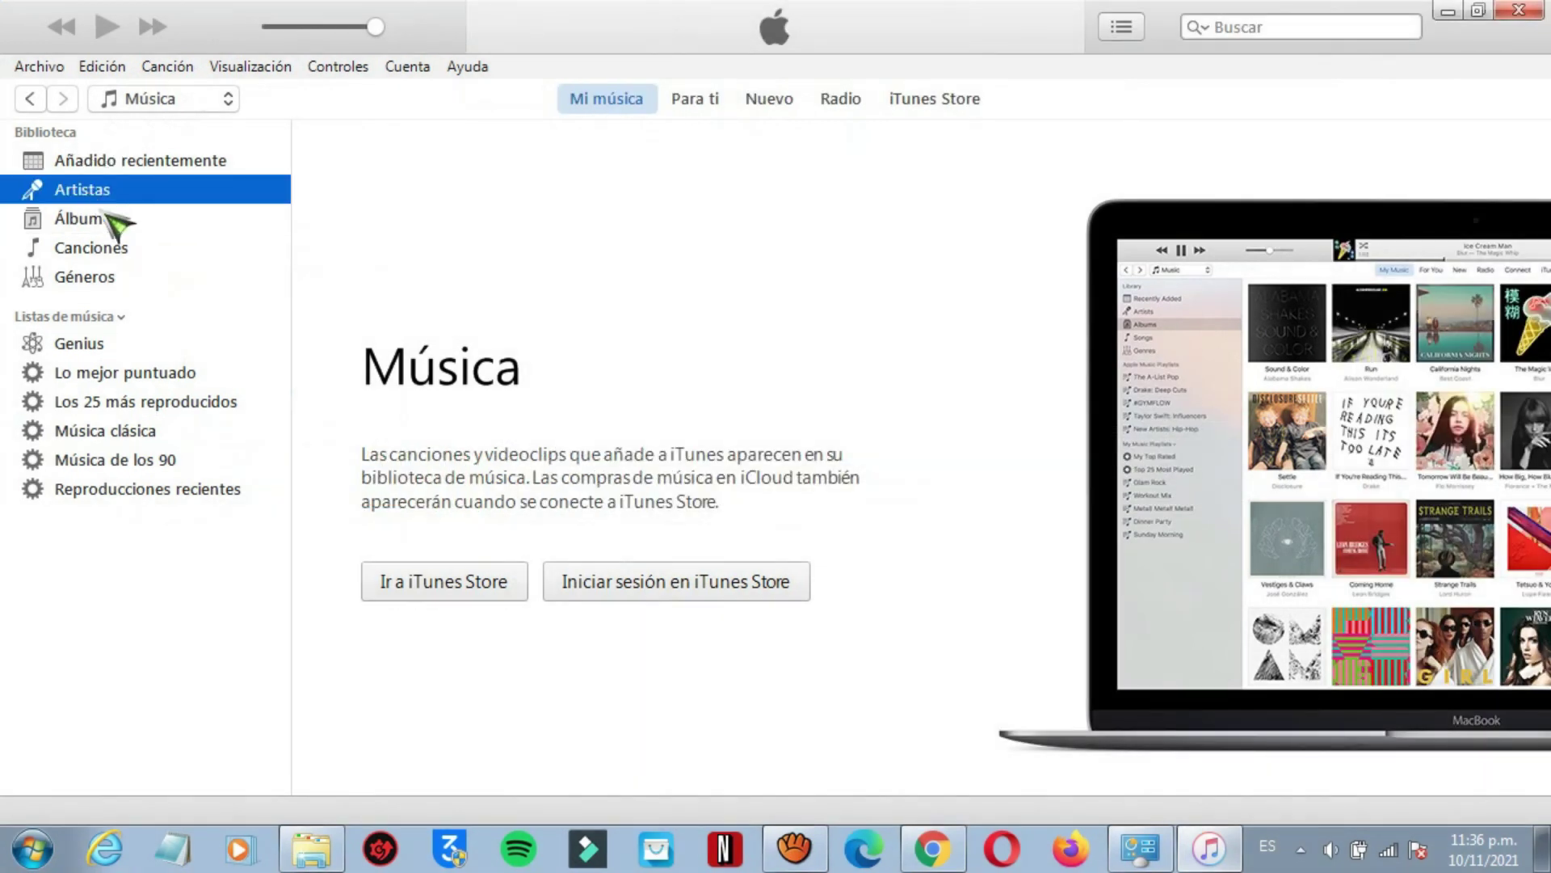
click(117, 230)
click(109, 246)
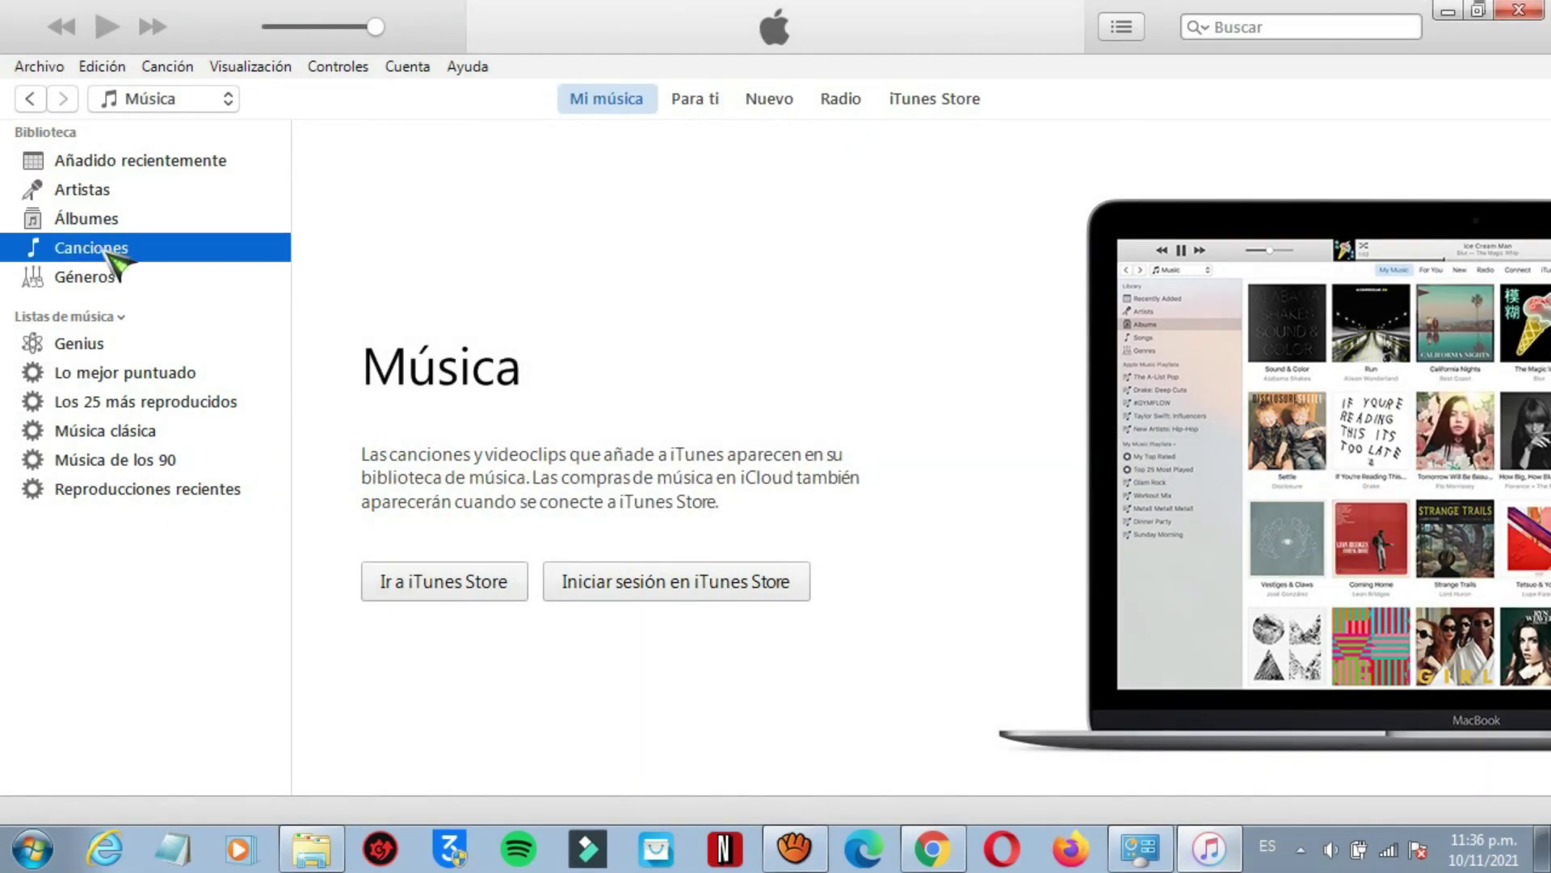
click(127, 157)
click(101, 197)
click(109, 248)
click(118, 225)
click(126, 252)
click(123, 277)
click(127, 249)
right_click(106, 189)
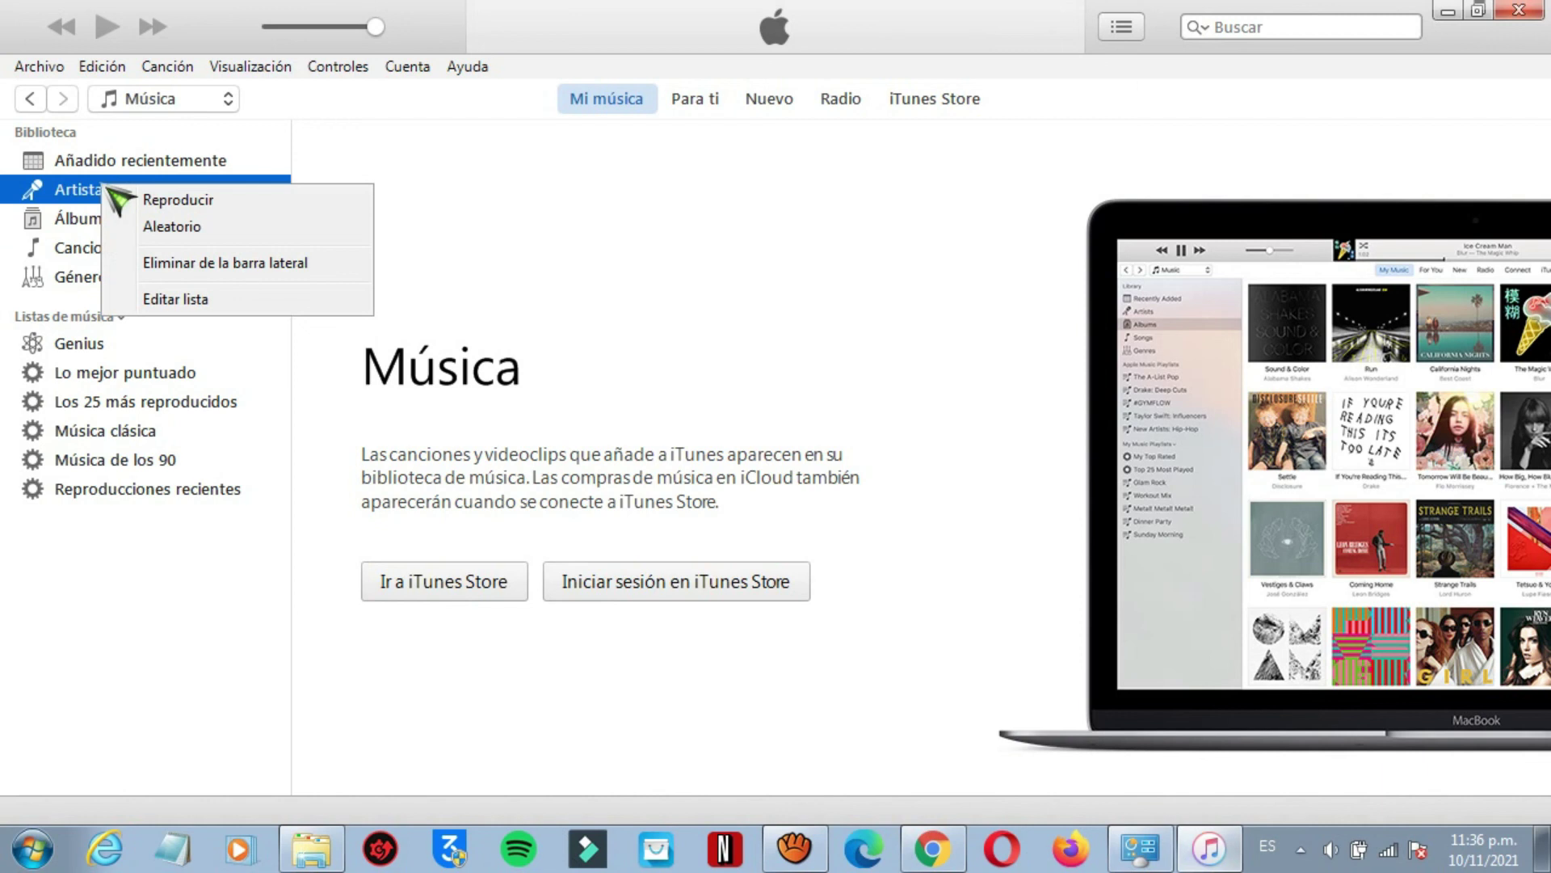
click(247, 789)
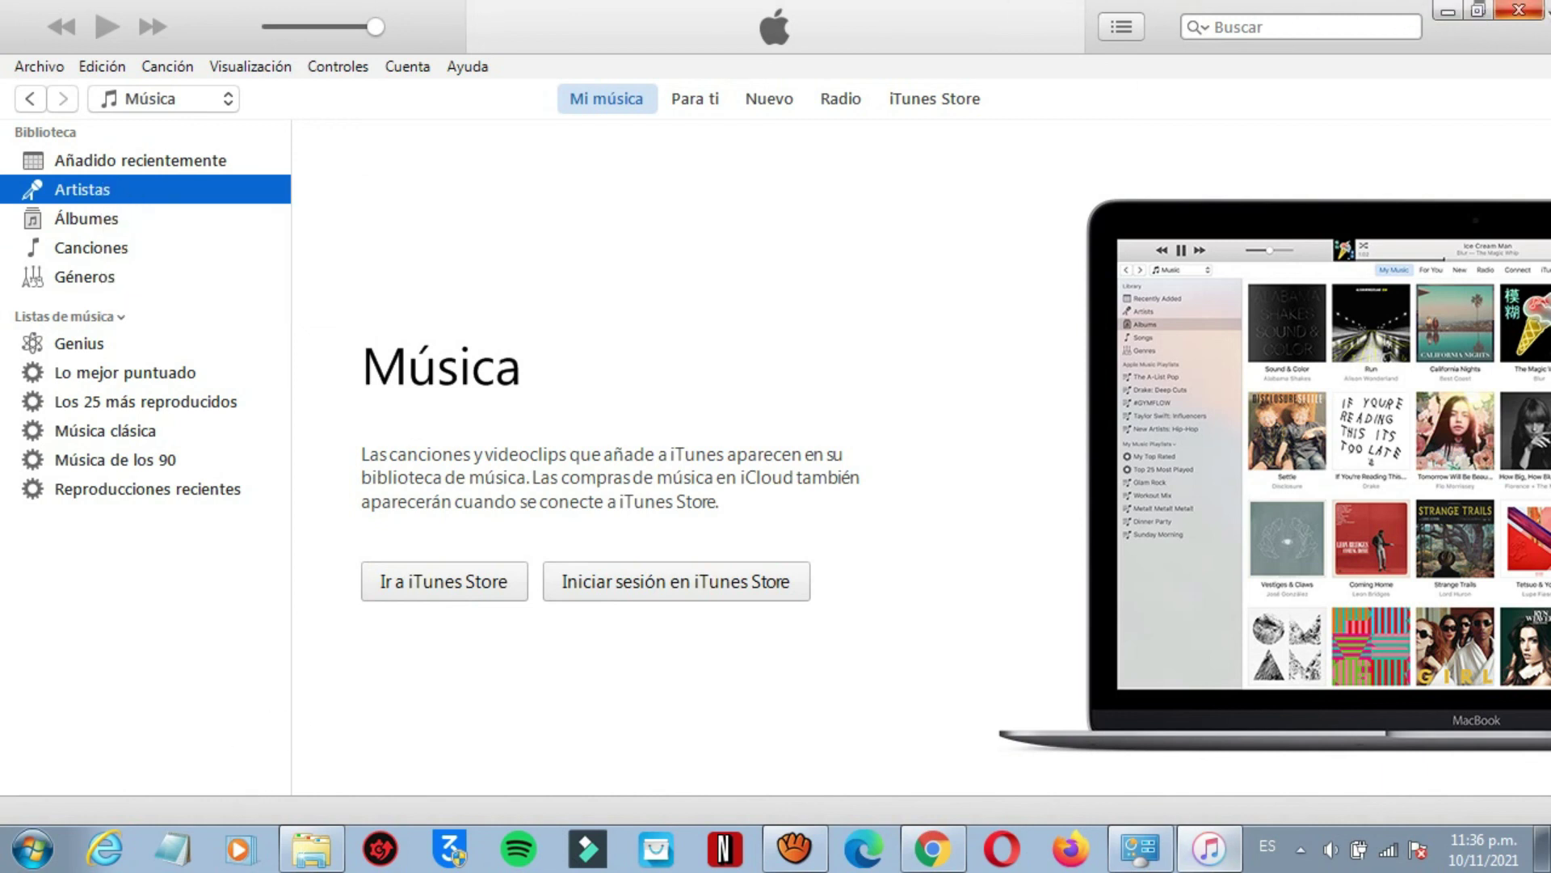
click(1449, 11)
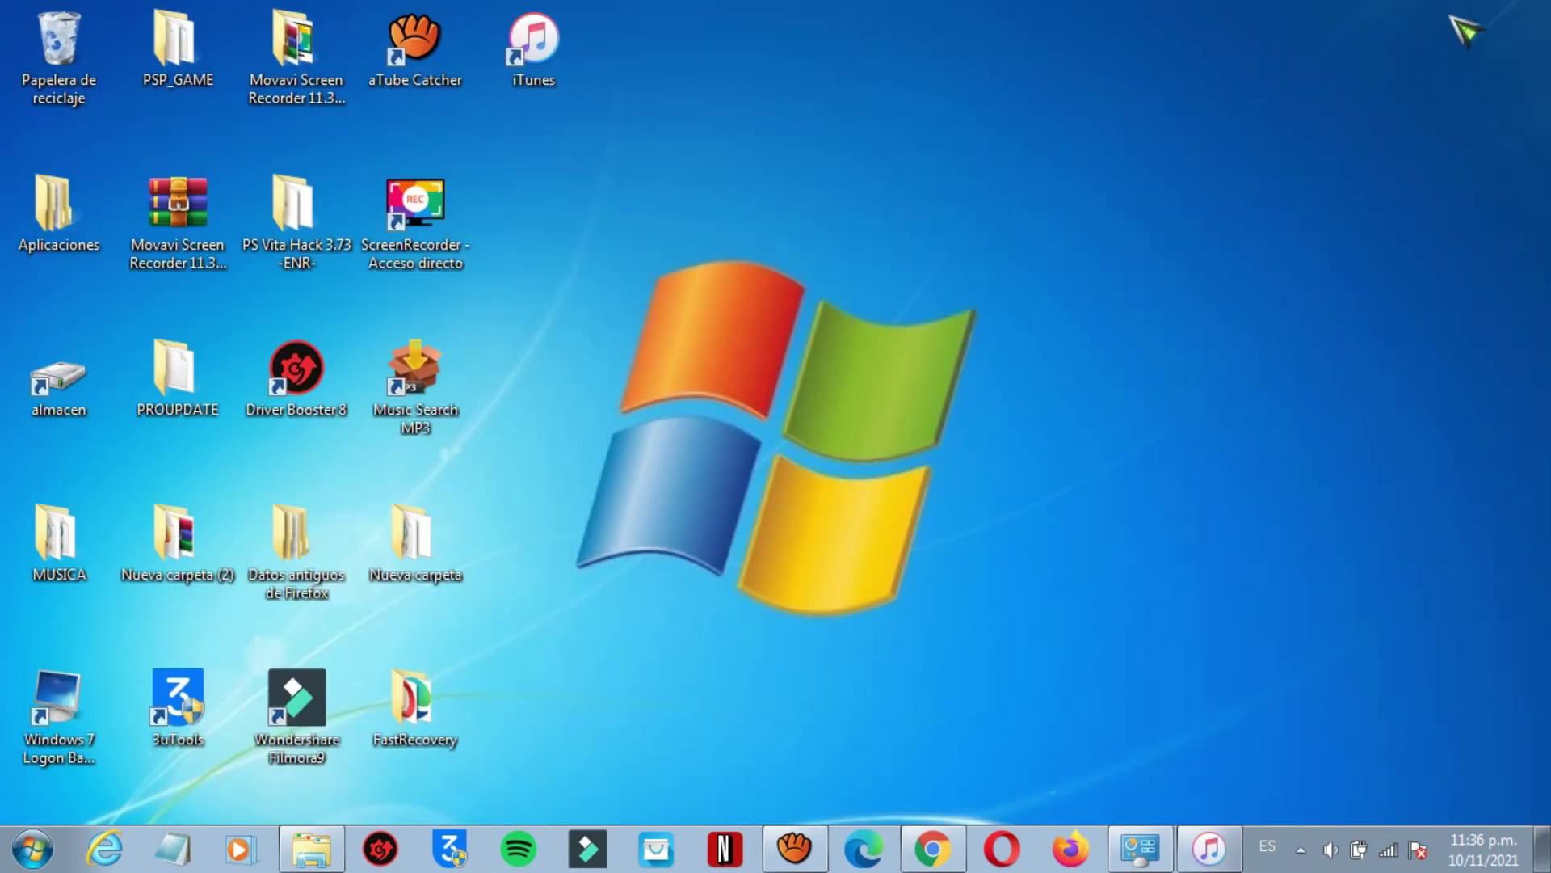
right_click(772, 287)
click(803, 384)
right_click(762, 171)
click(842, 277)
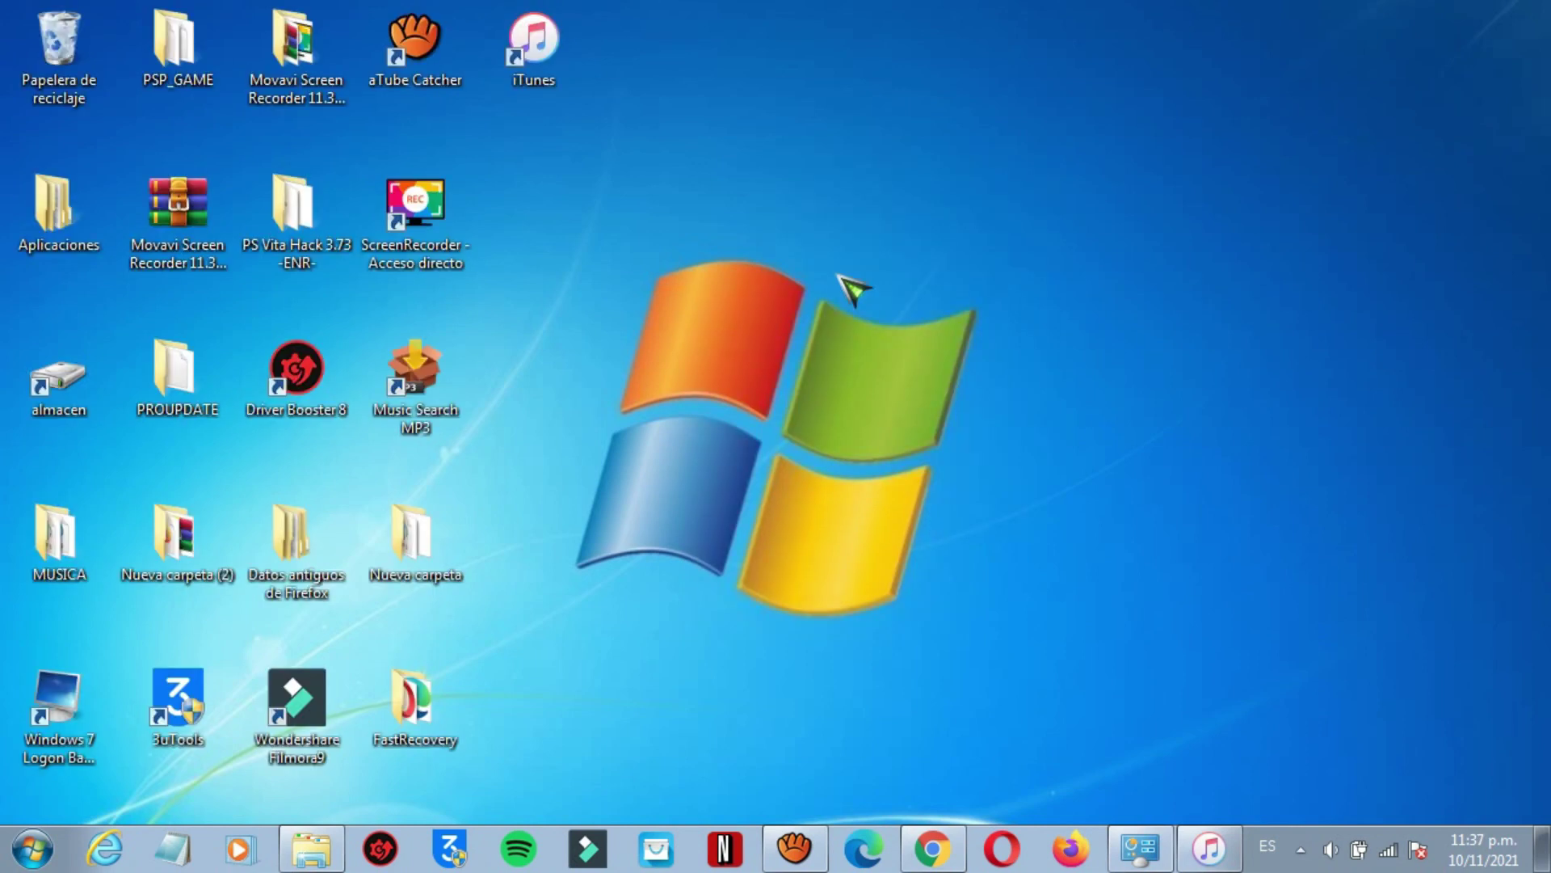